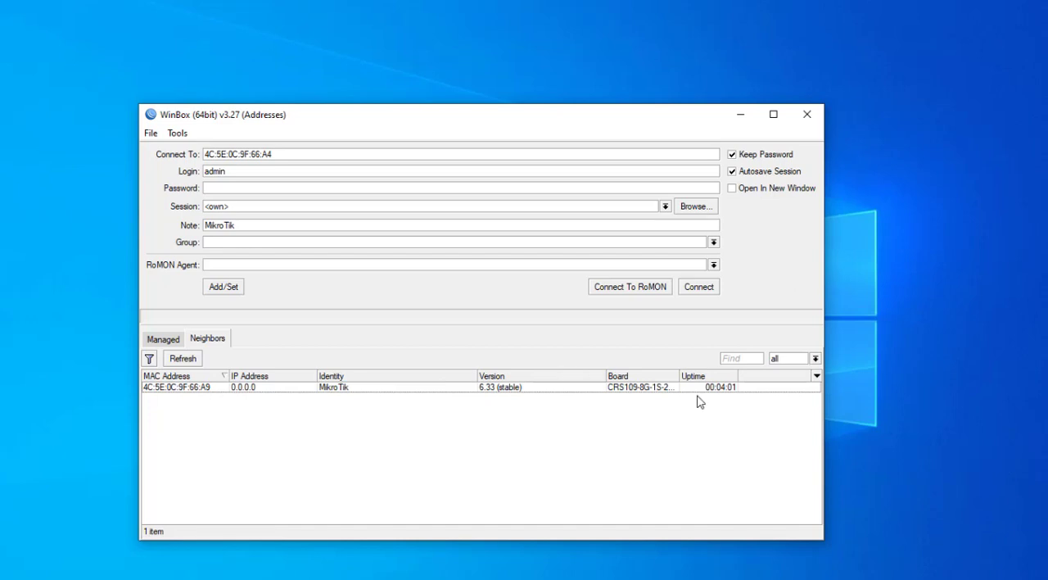
Step: Connect to the neighboring MikroTik router by its MAC address with the admin login
drag(676, 375, 711, 375)
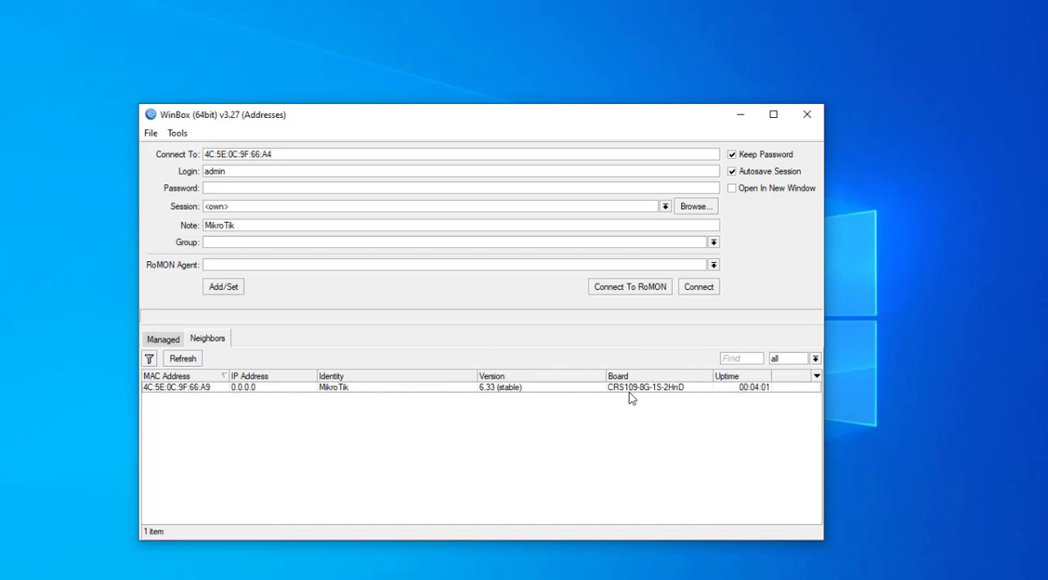
drag(477, 375, 416, 376)
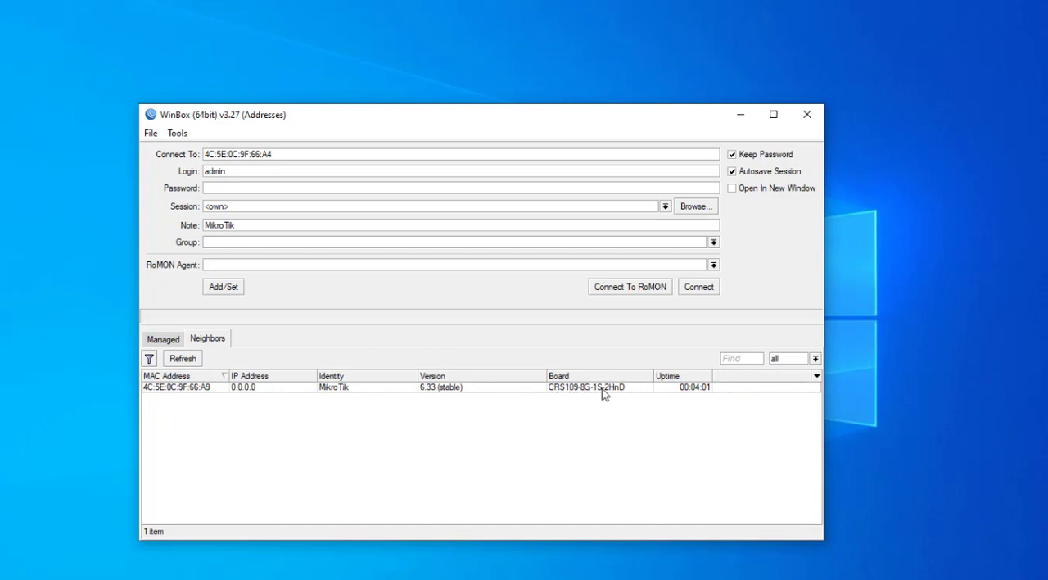
click(185, 392)
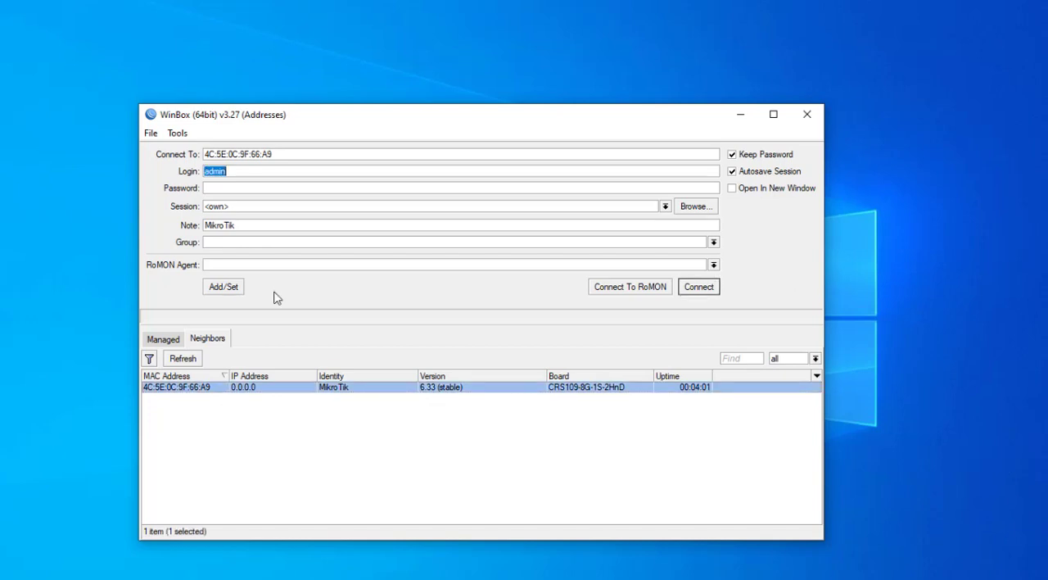
click(283, 153)
click(235, 171)
click(700, 291)
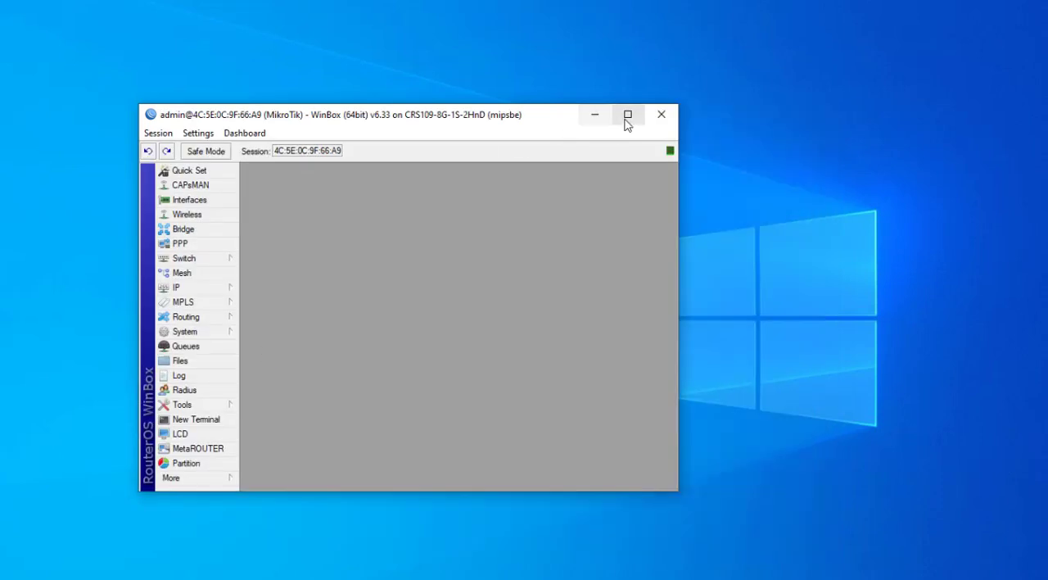
click(627, 113)
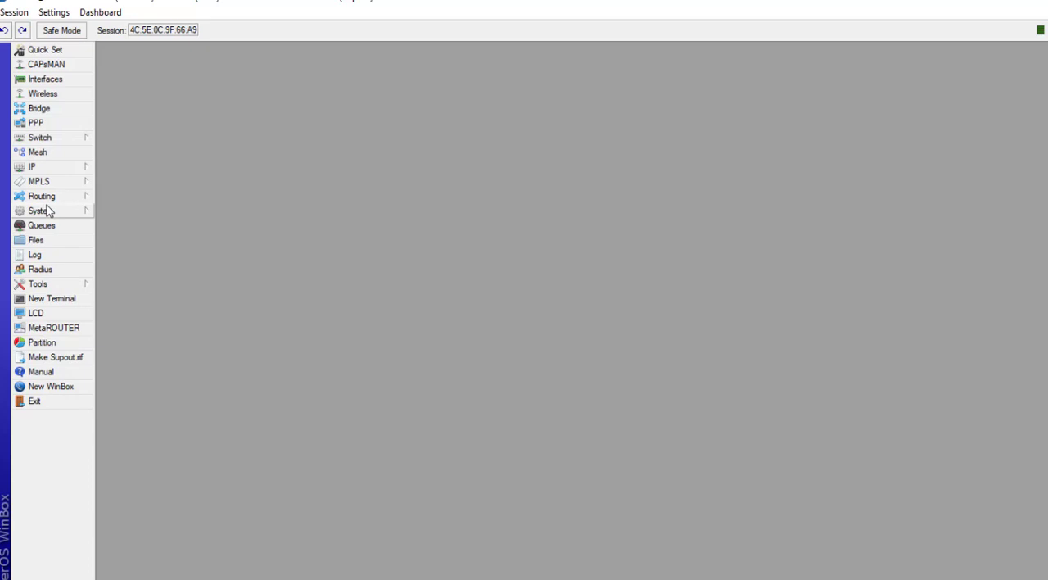
Step: Open the Wireless tables and briefly review the interface list
click(44, 94)
drag(263, 201, 230, 146)
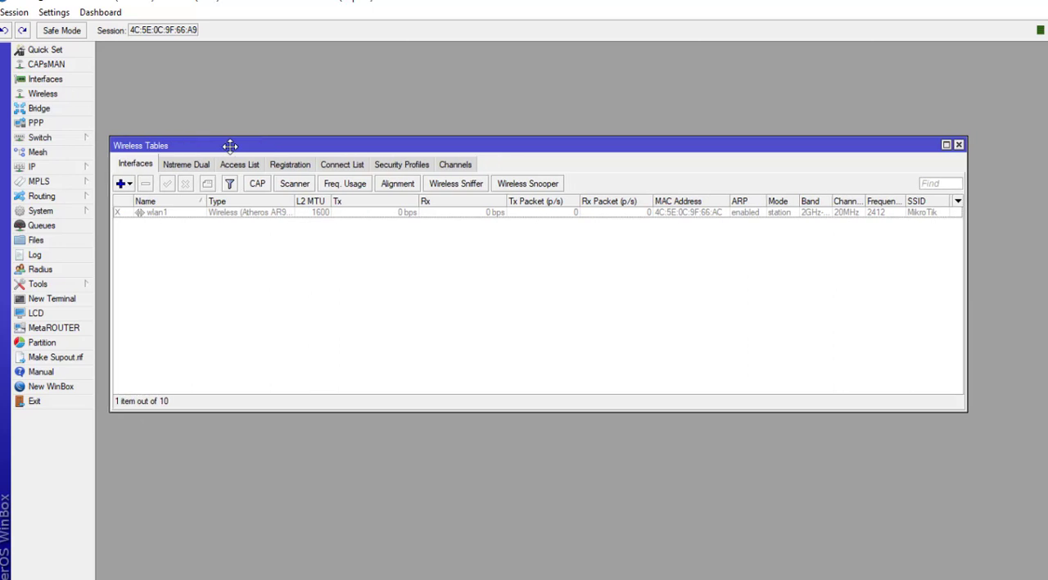
click(54, 78)
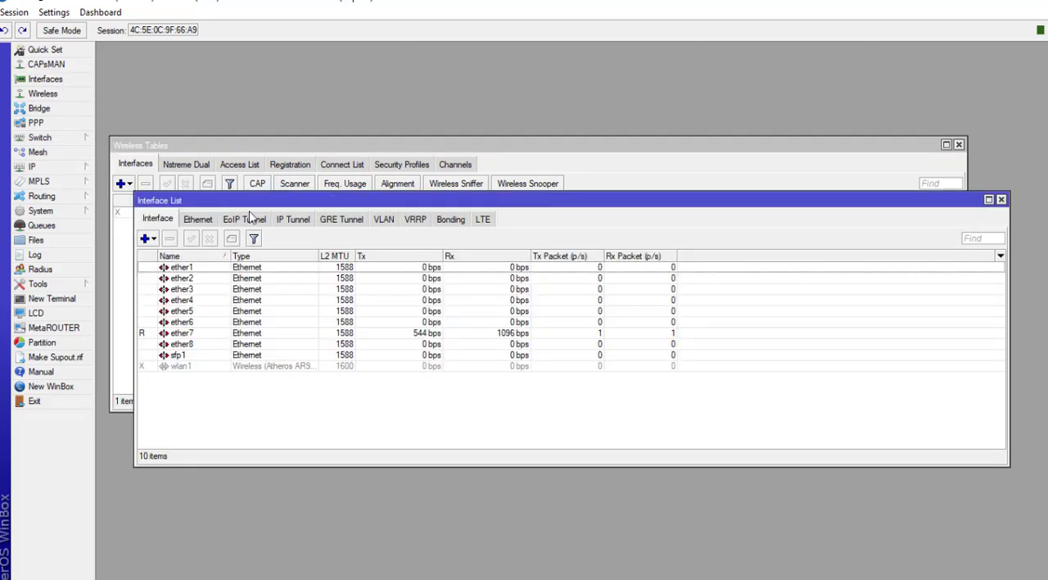
drag(269, 209, 266, 263)
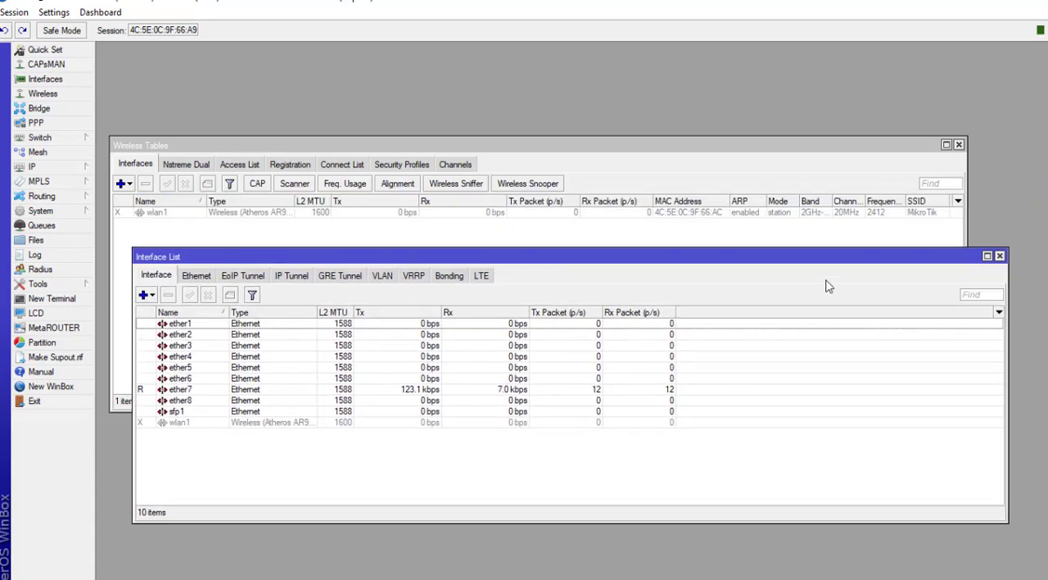
click(1000, 256)
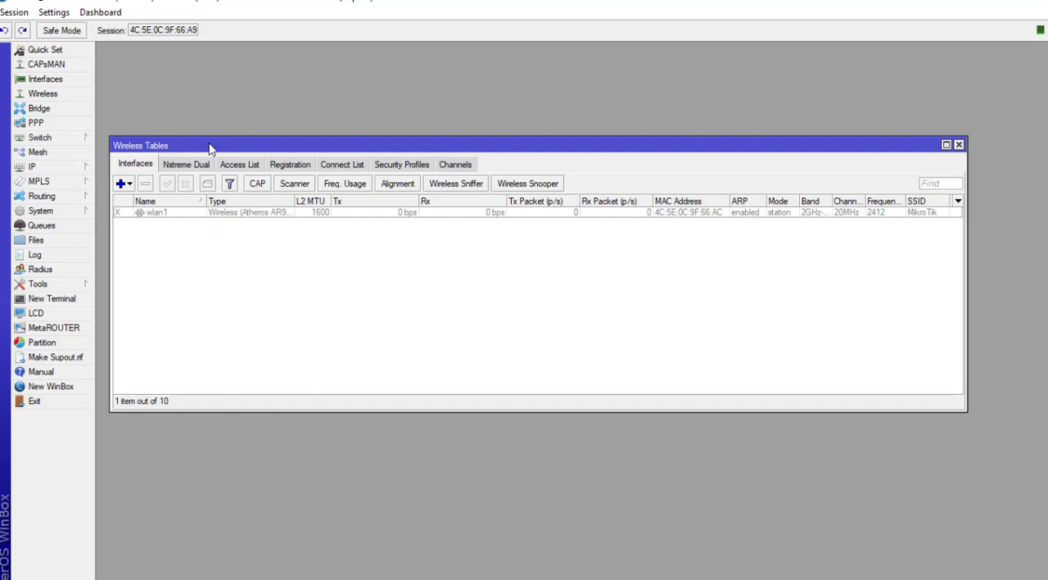
Step: Enable the wlan1 wireless interface
click(163, 213)
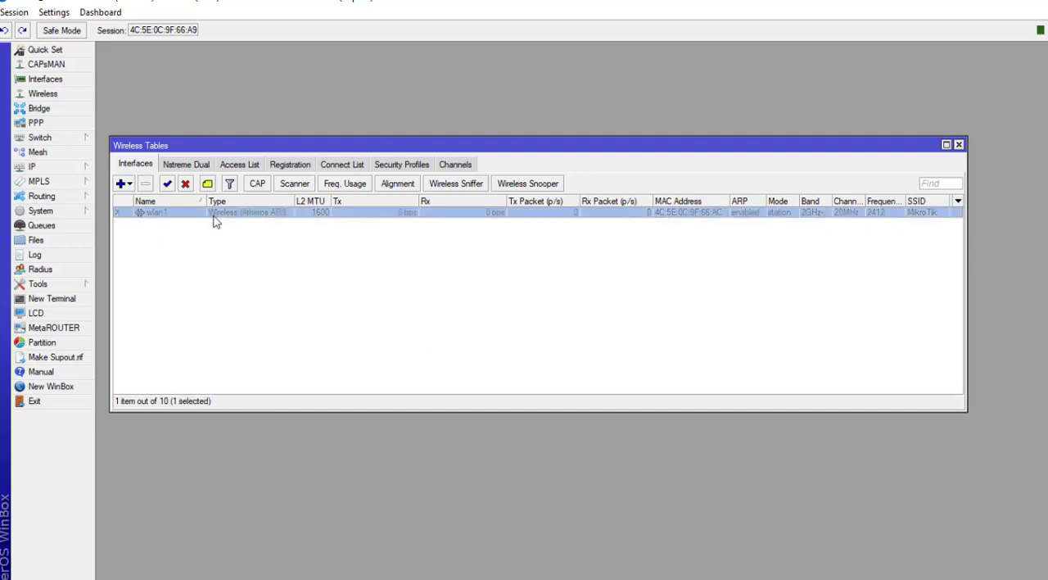
click(167, 187)
click(195, 261)
drag(211, 151, 217, 141)
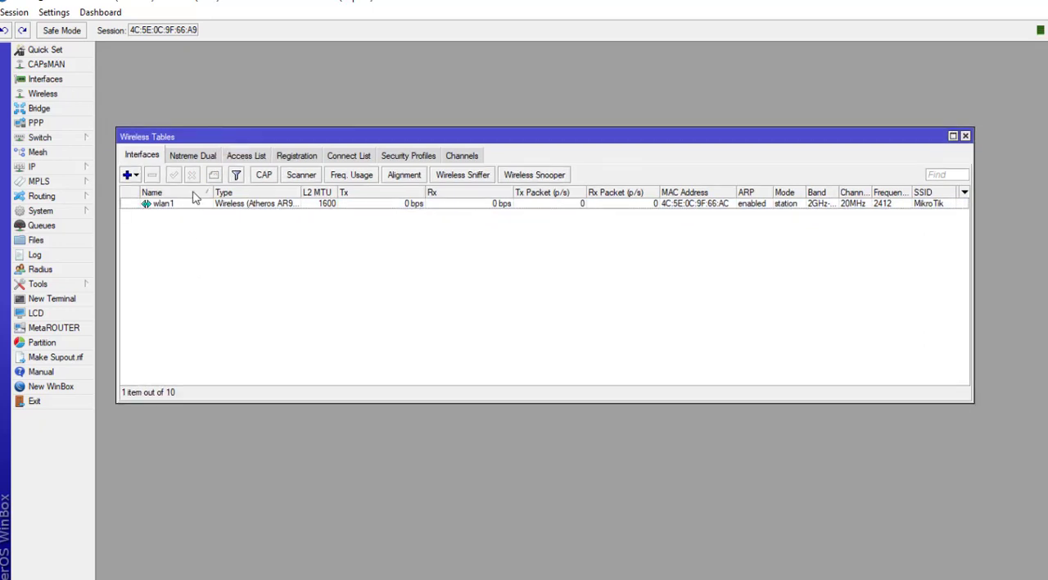
Step: Open wlan1's properties on the Wireless settings and switch them to advanced mode
click(184, 204)
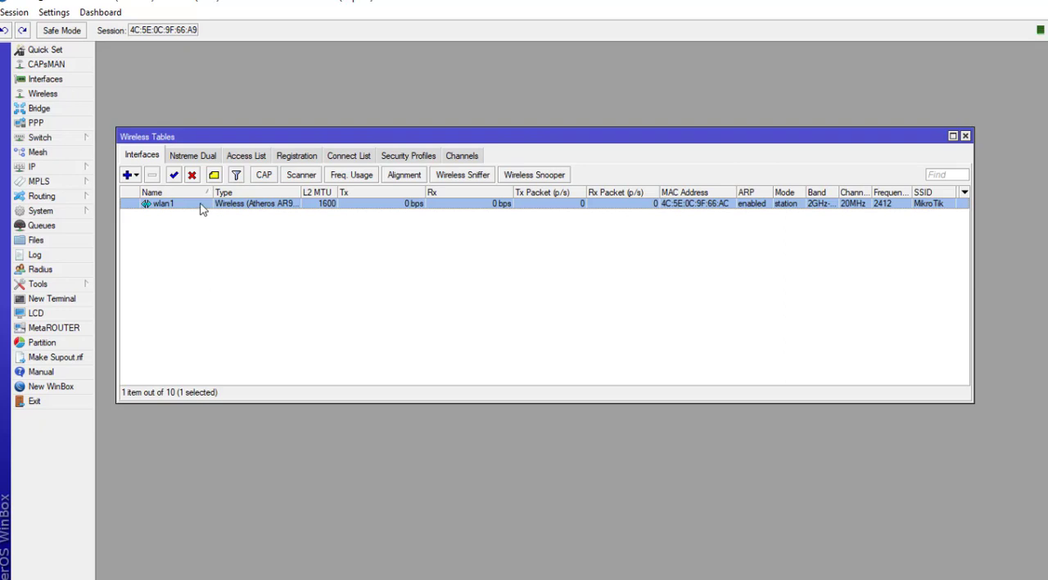
double_click(203, 208)
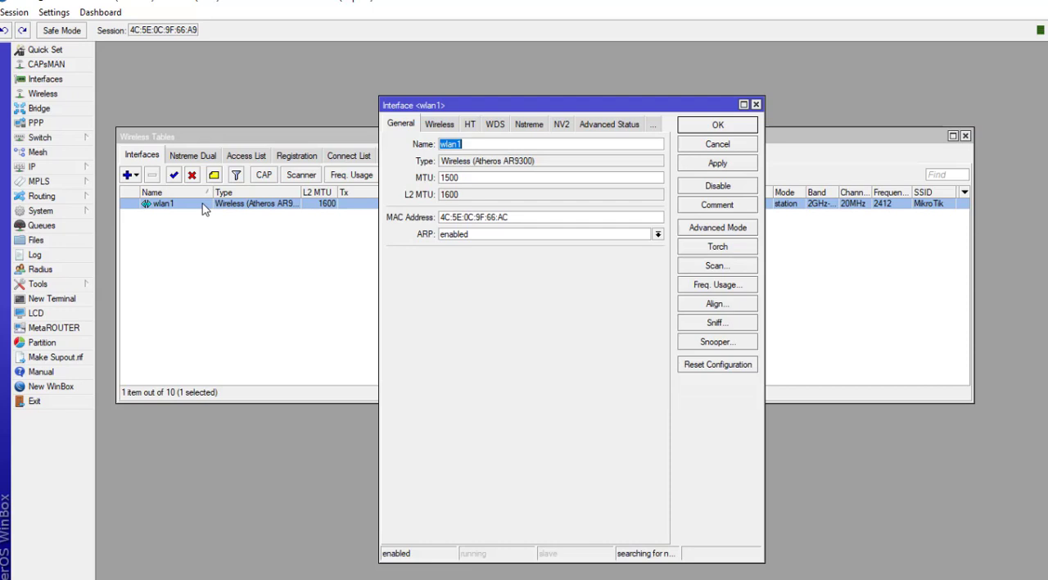
click(440, 129)
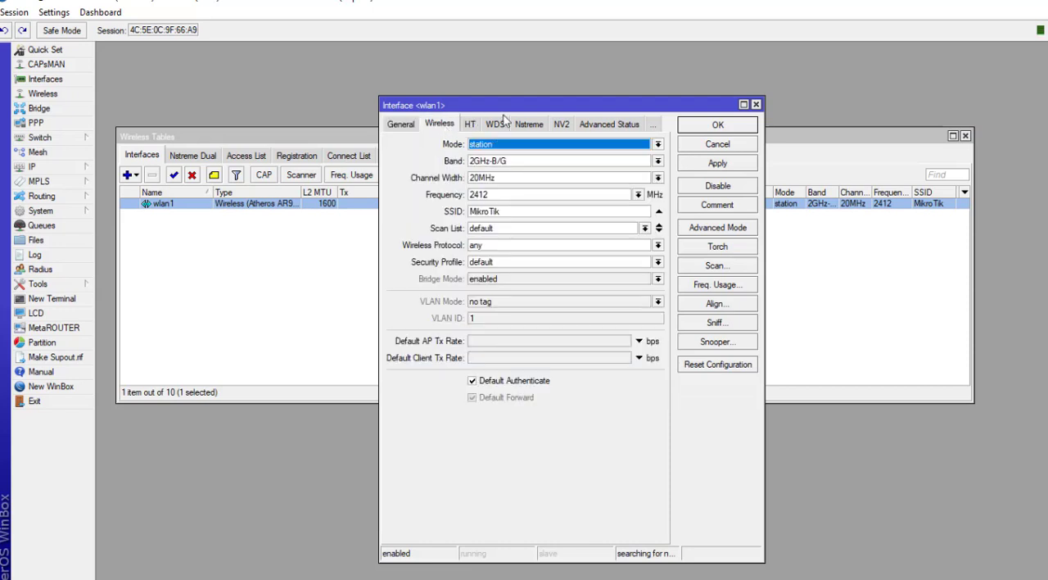
drag(490, 109, 324, 99)
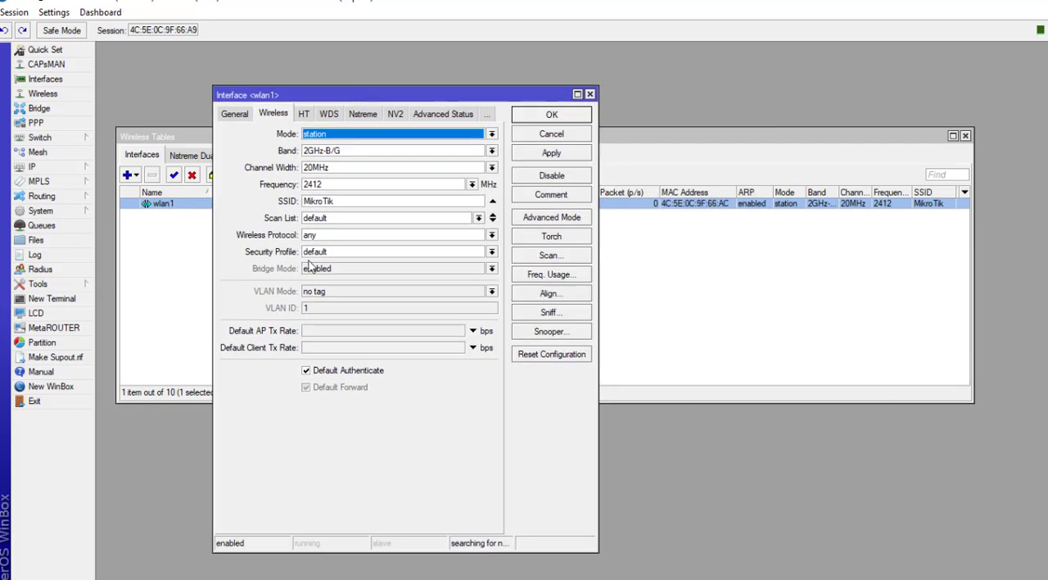
click(537, 218)
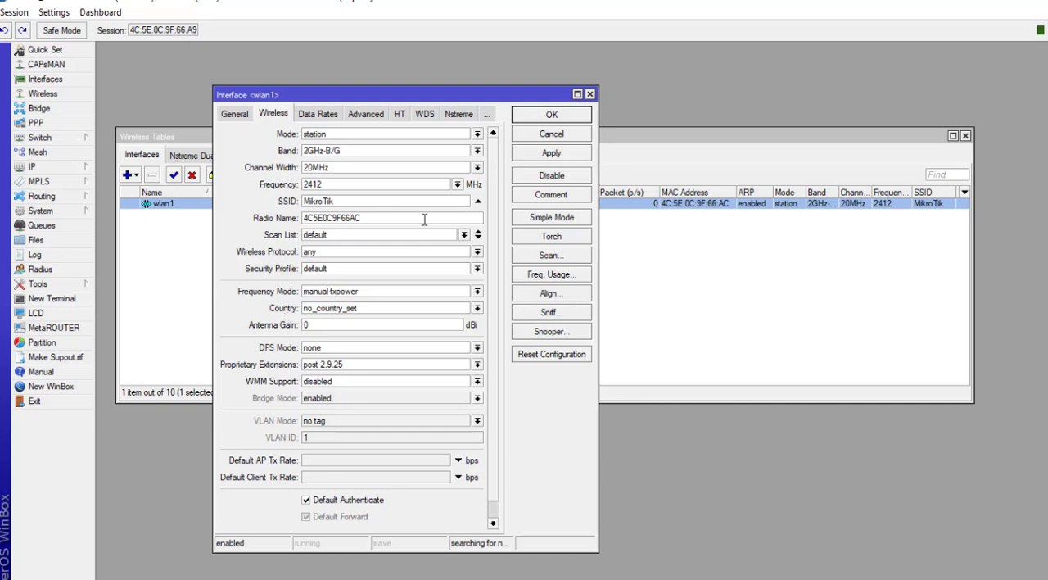
Step: Try the alignment only and wds slave wireless modes
click(309, 137)
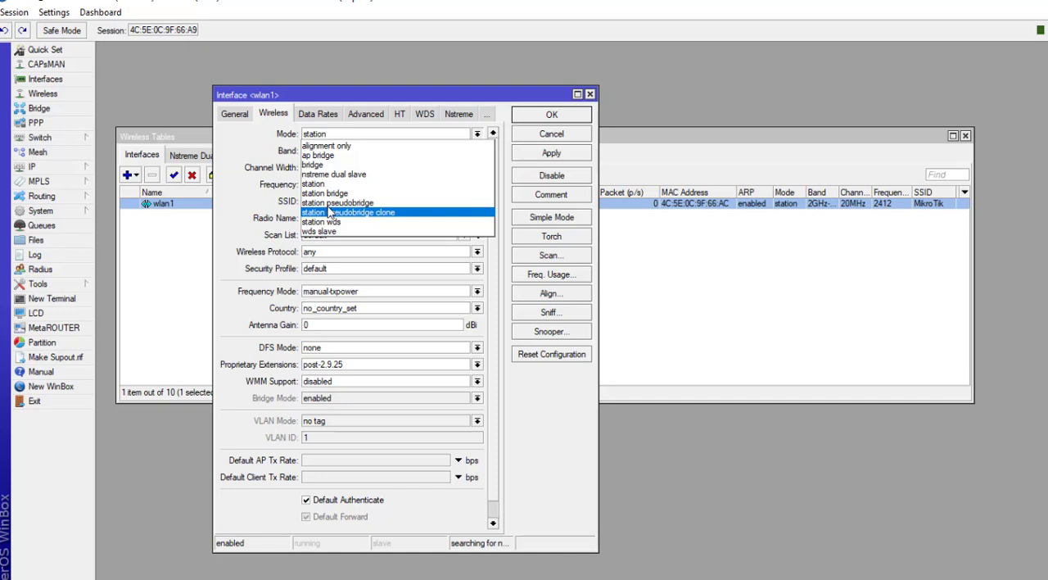
click(340, 146)
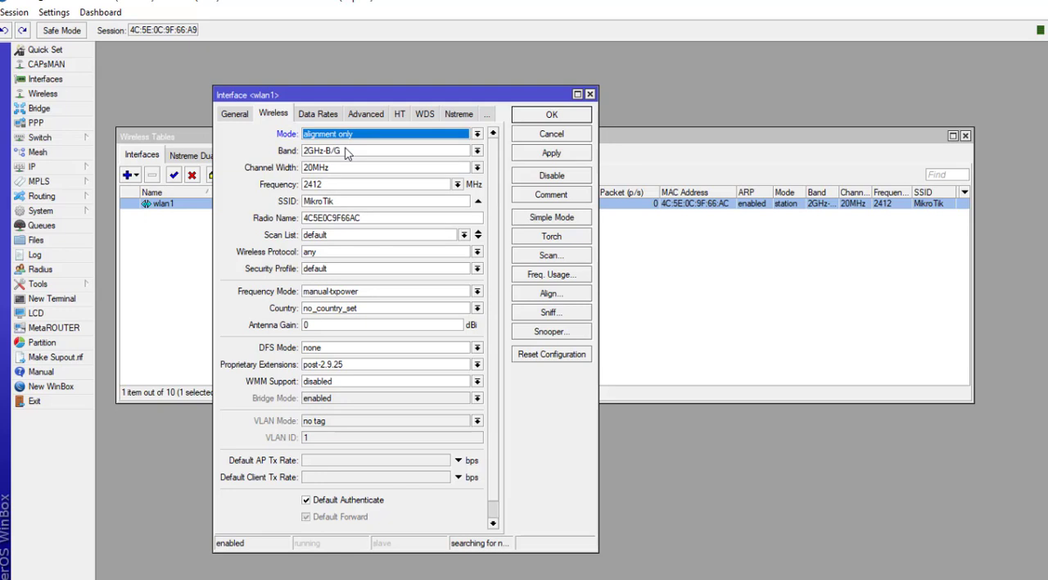
click(352, 141)
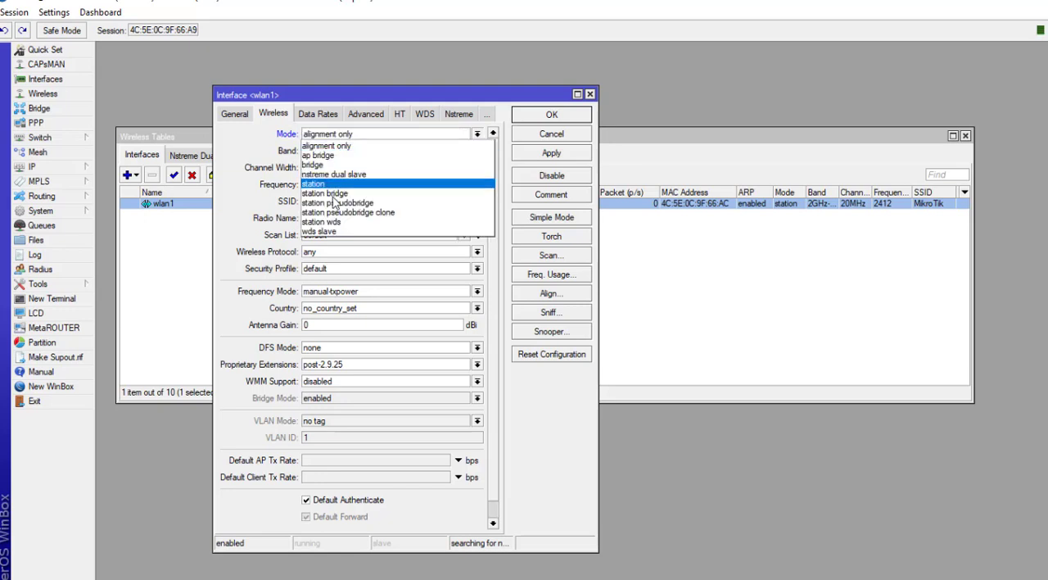
click(325, 233)
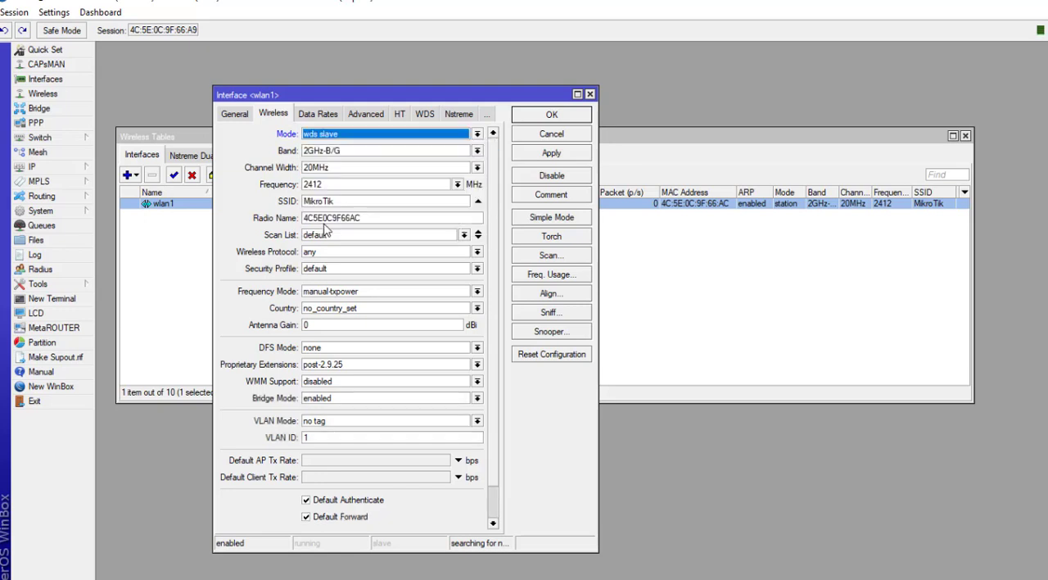
click(317, 138)
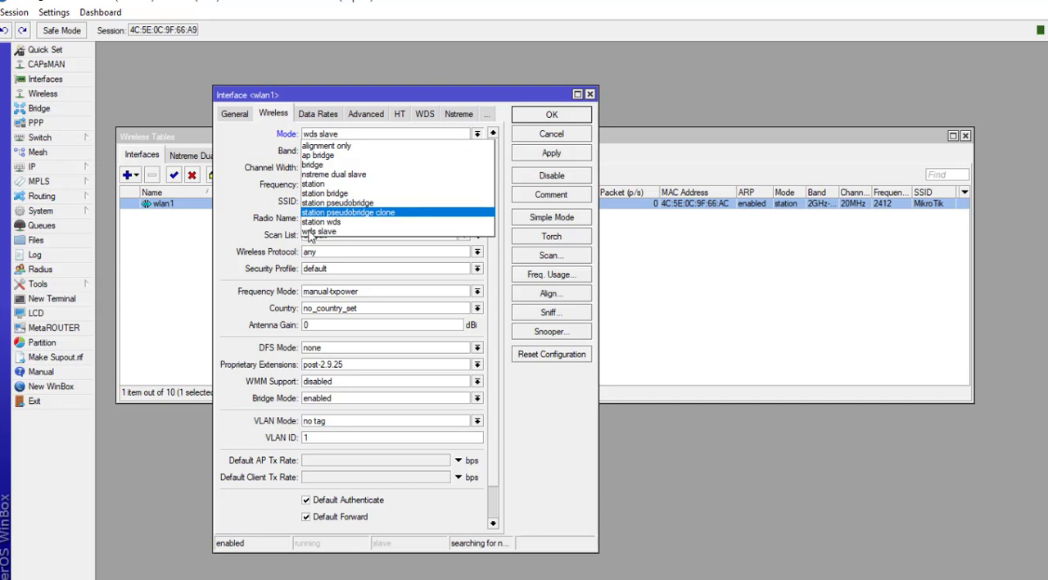
click(265, 159)
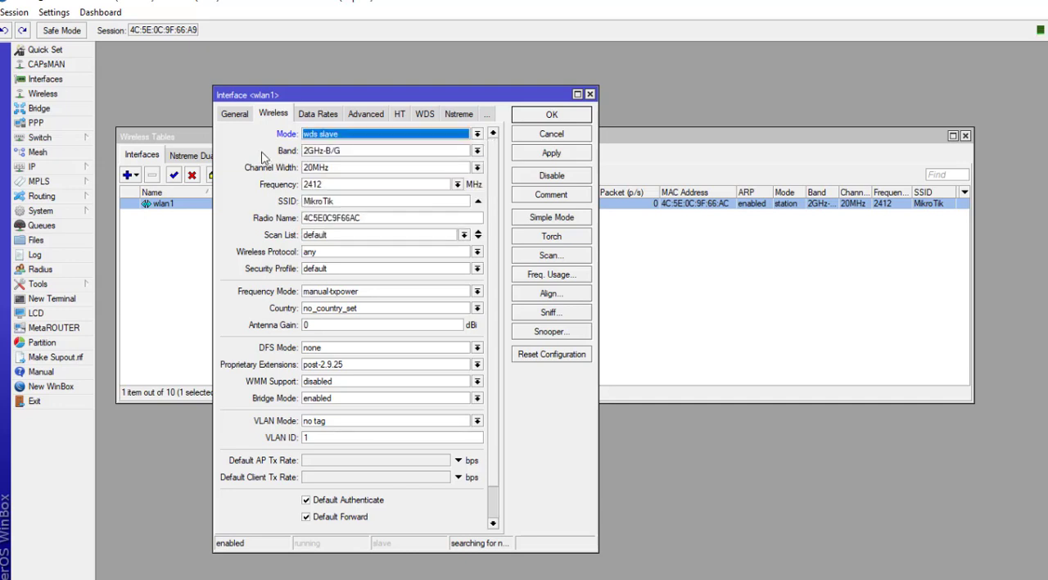
click(319, 155)
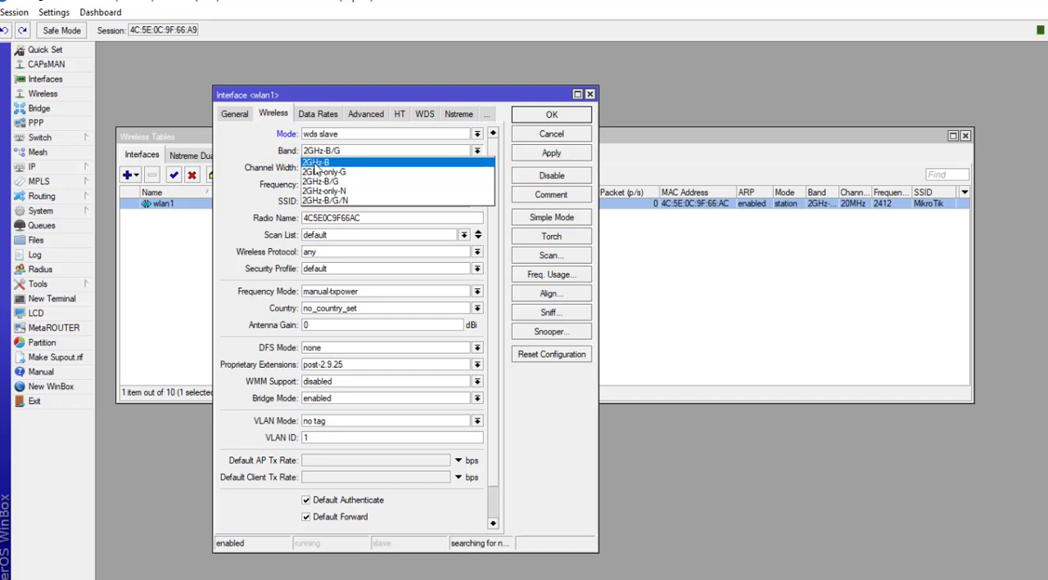
click(319, 181)
click(338, 167)
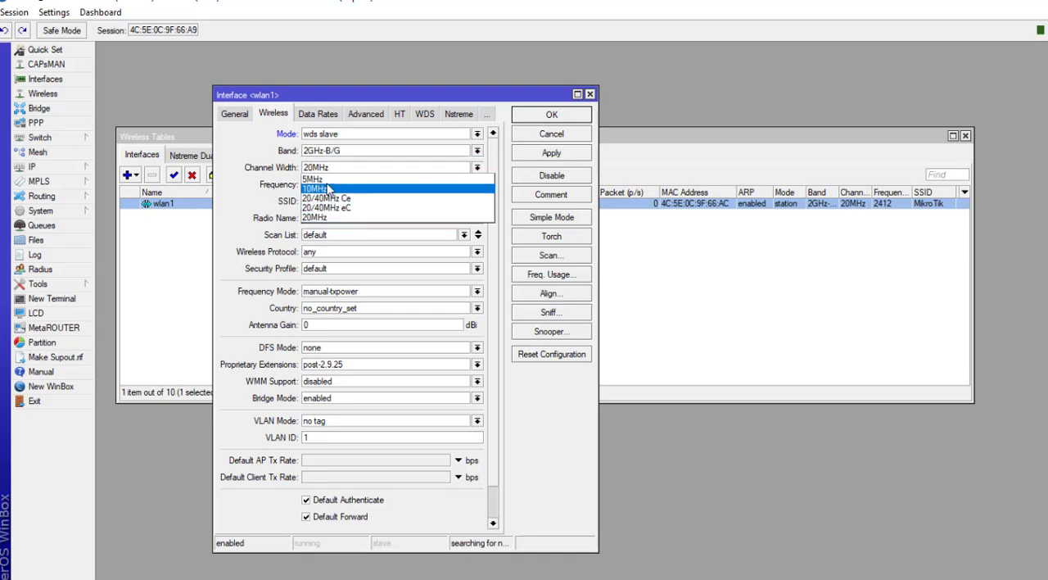
click(445, 113)
Step: Set the wireless mode to ap bridge and the band to 2GHz-only-N
click(361, 136)
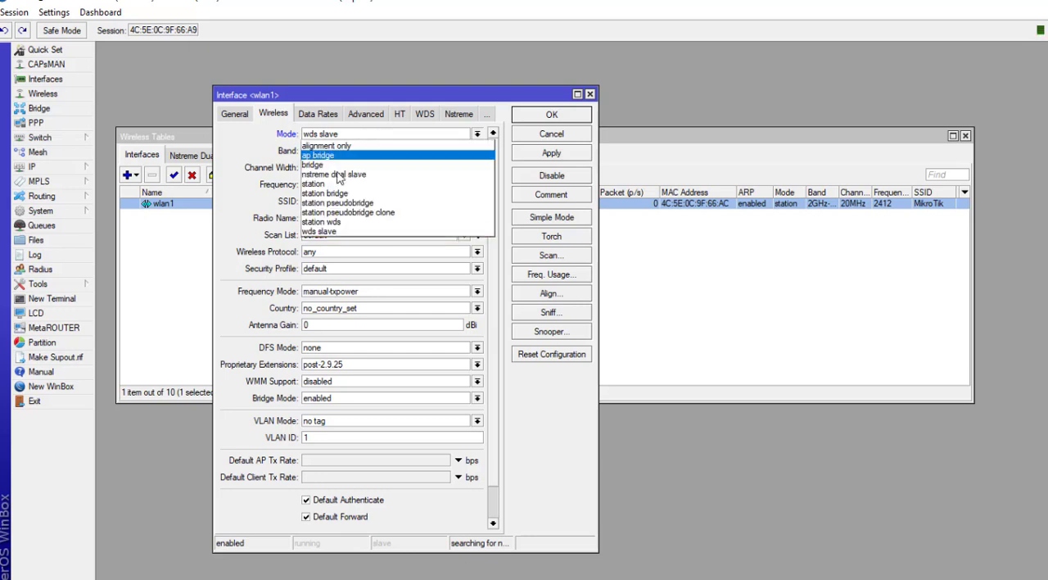
click(335, 155)
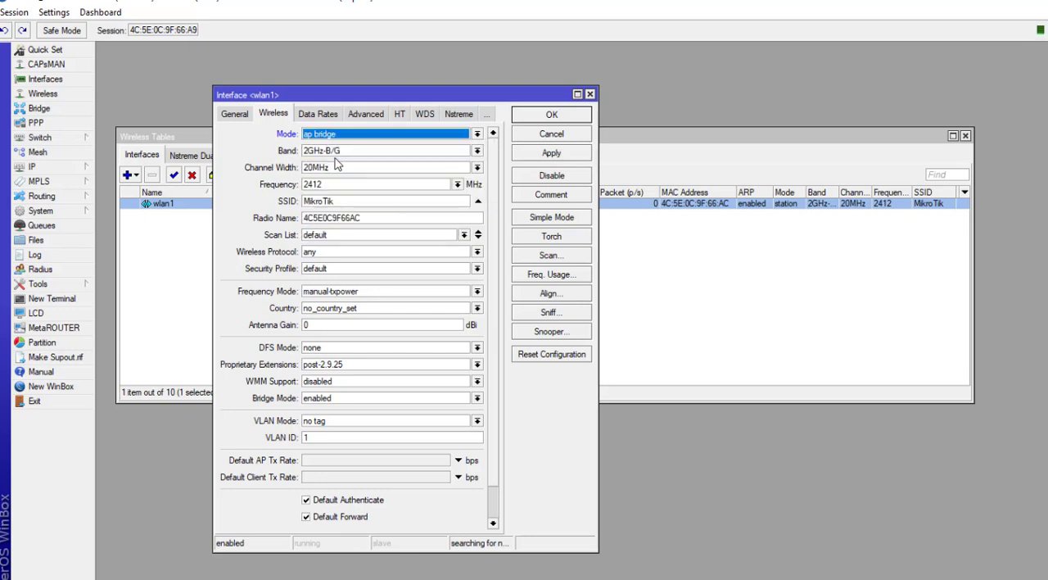
click(422, 154)
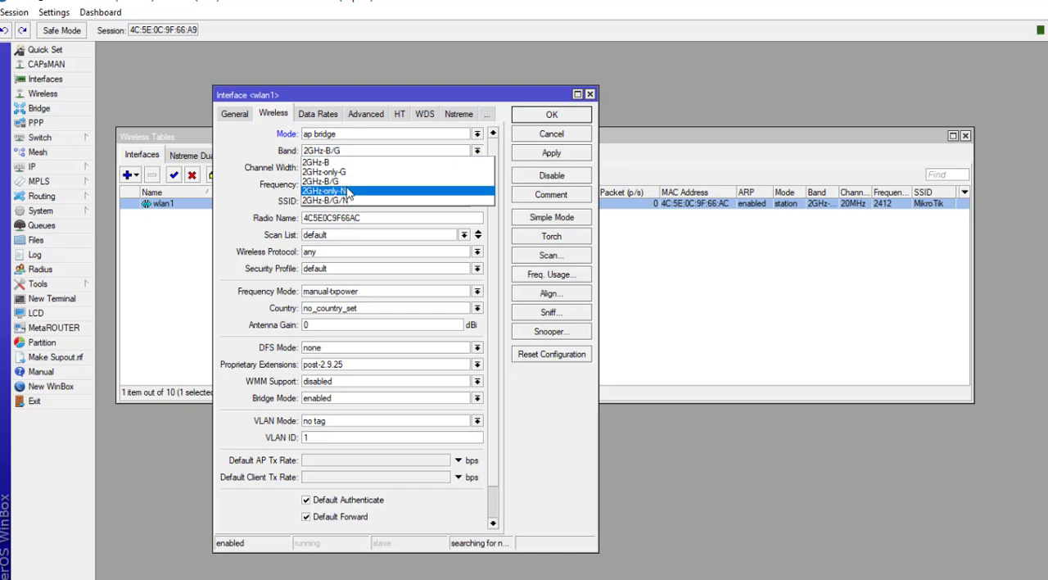
click(348, 192)
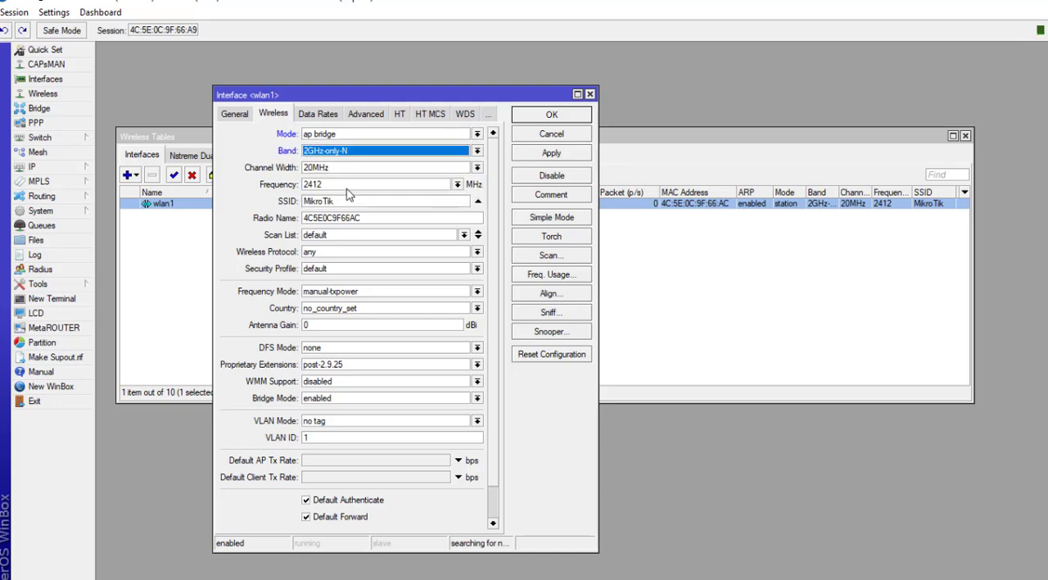
Step: Set the channel width to 20/40MHz eC and the frequency to 2447 MHz
click(478, 170)
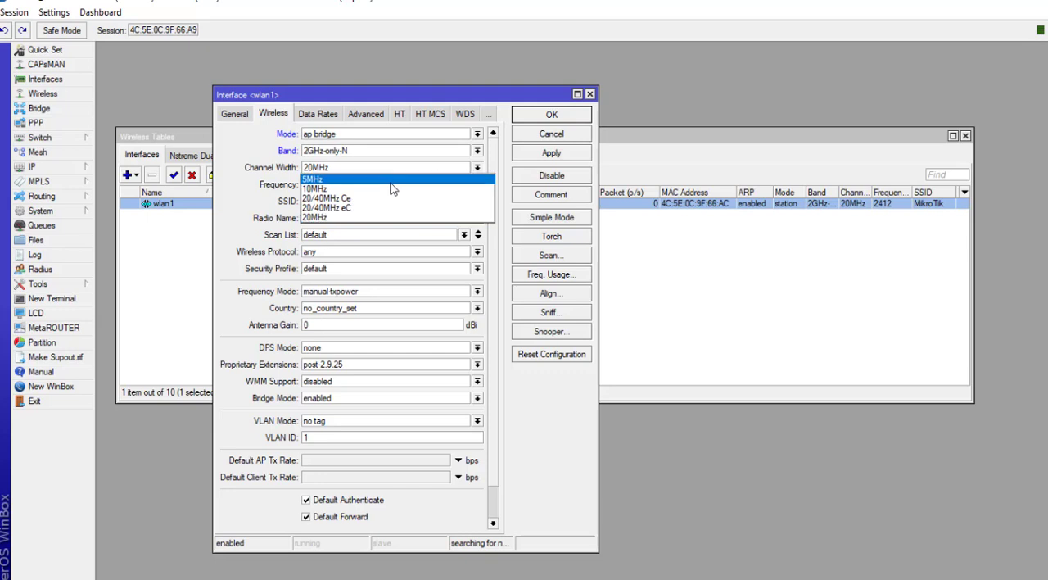
click(326, 207)
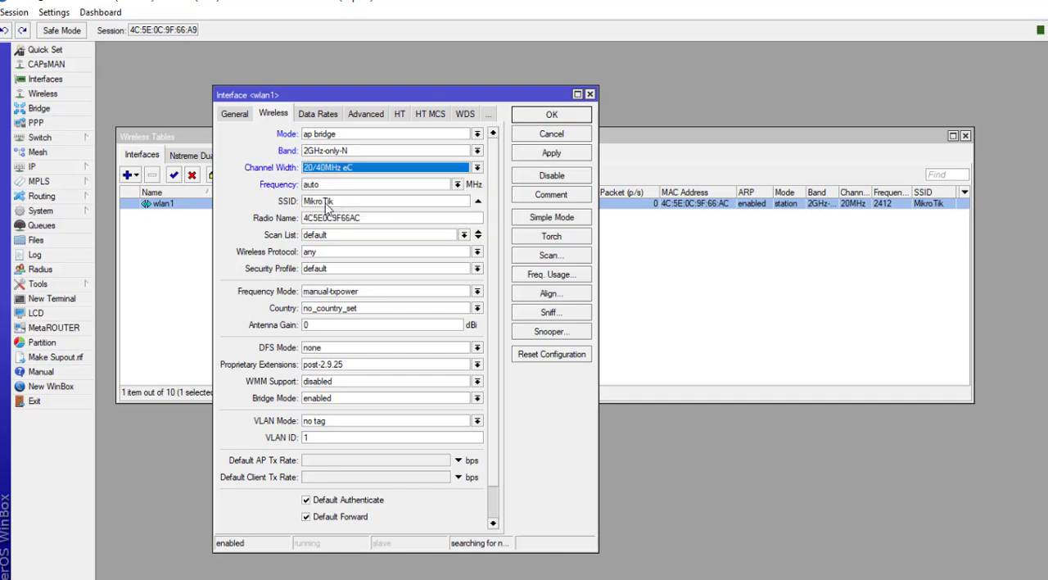
click(457, 185)
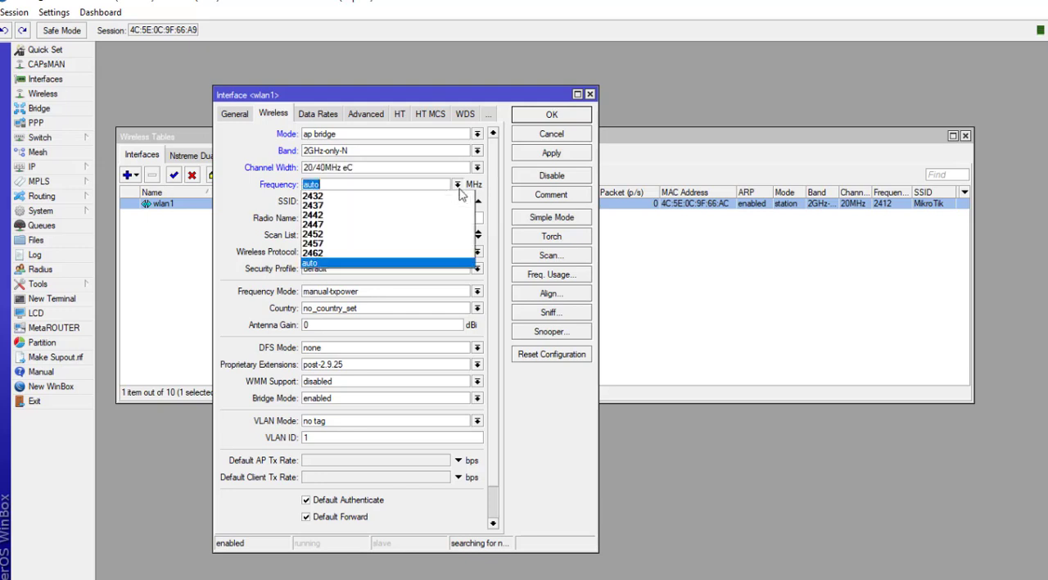
click(334, 224)
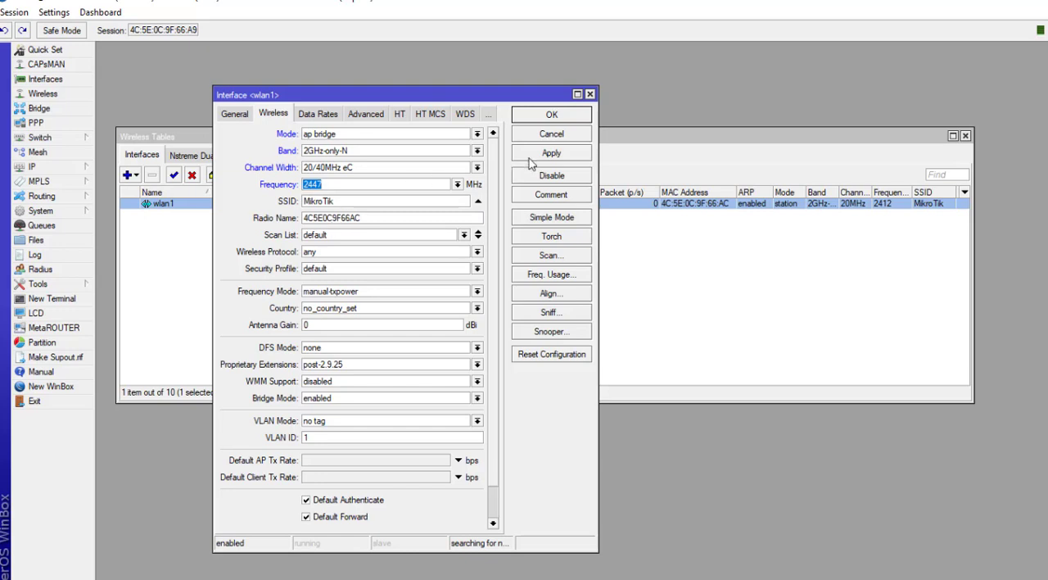
Step: Set the SSID to Test Wifi and the radio name to BTS Wifi
click(354, 204)
drag(353, 204, 264, 217)
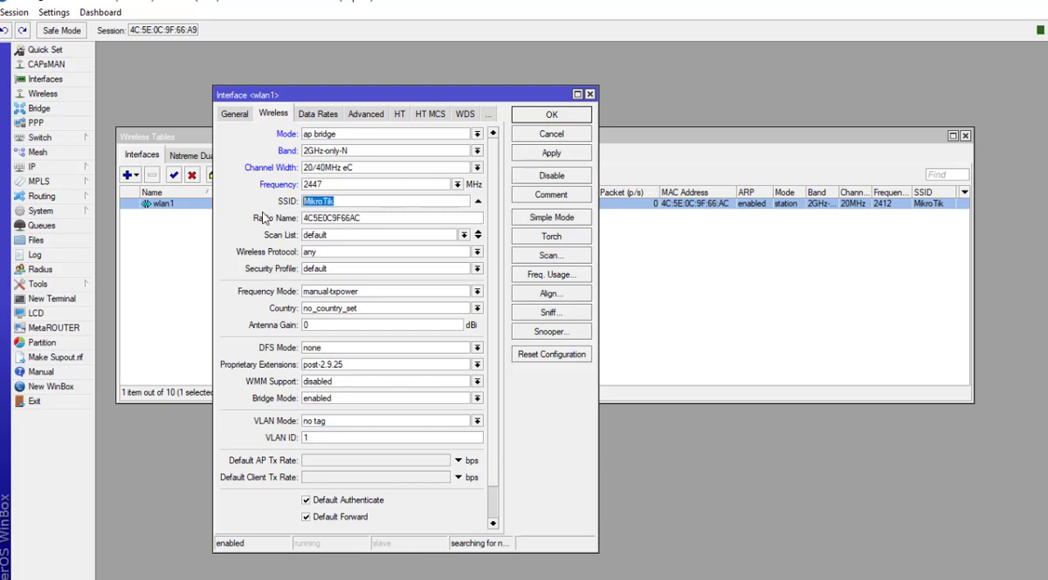
text(Test Wifi)
drag(369, 218, 248, 223)
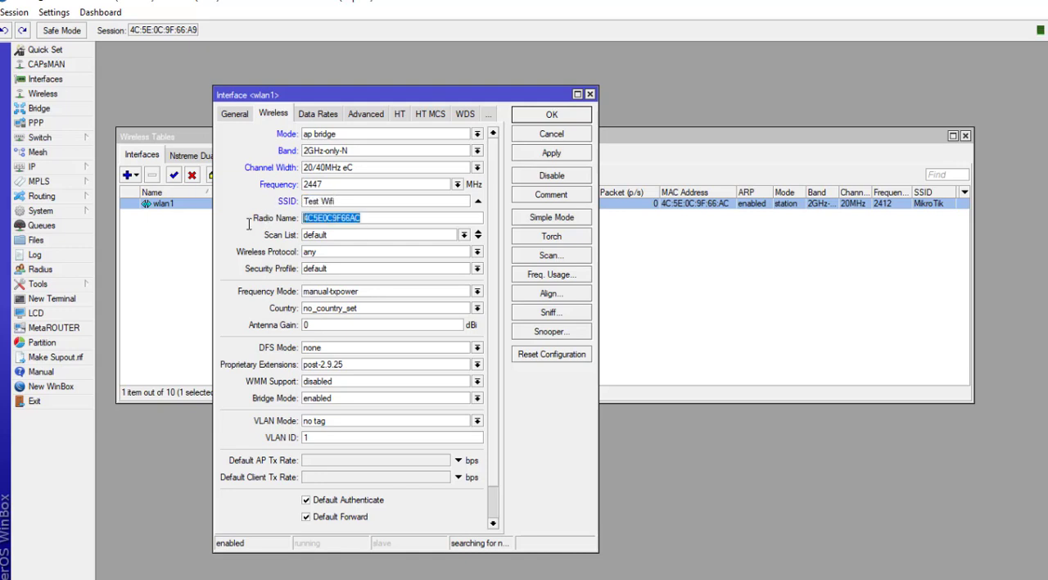
text(BTS Wifi)
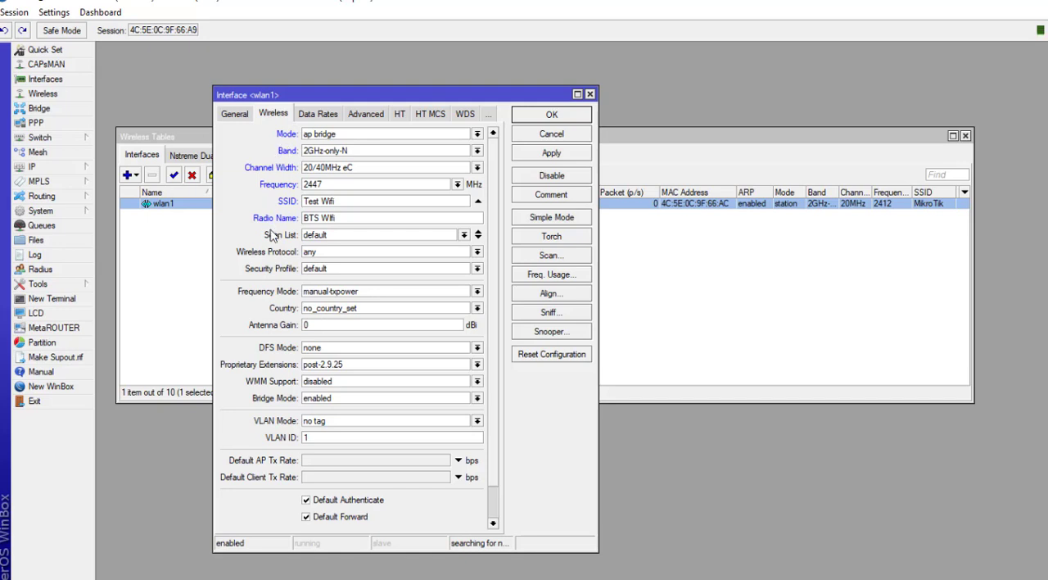
Step: Apply and save the wireless settings, then reopen the wlan1 interface settings
click(551, 154)
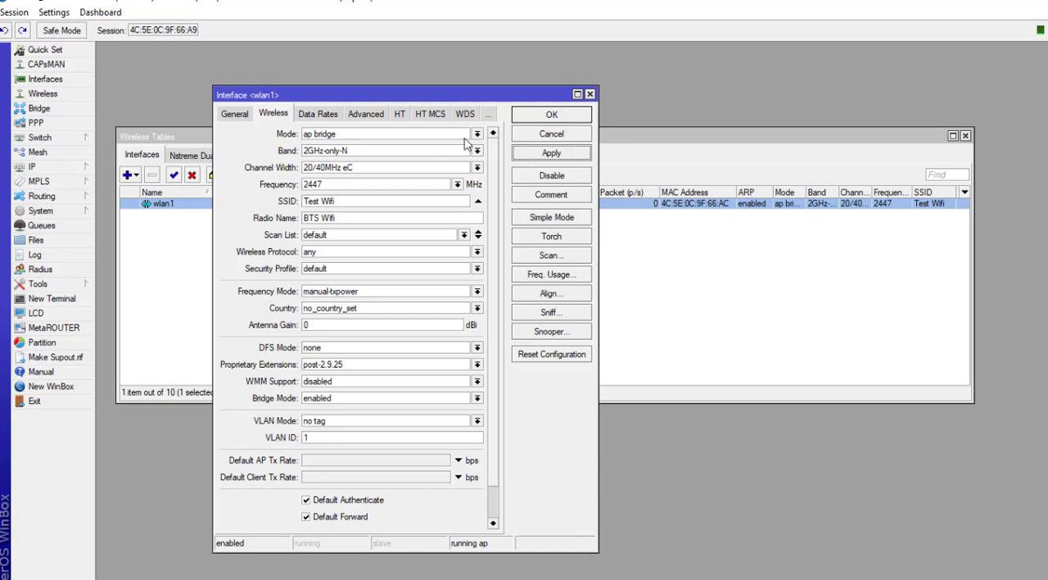
click(546, 116)
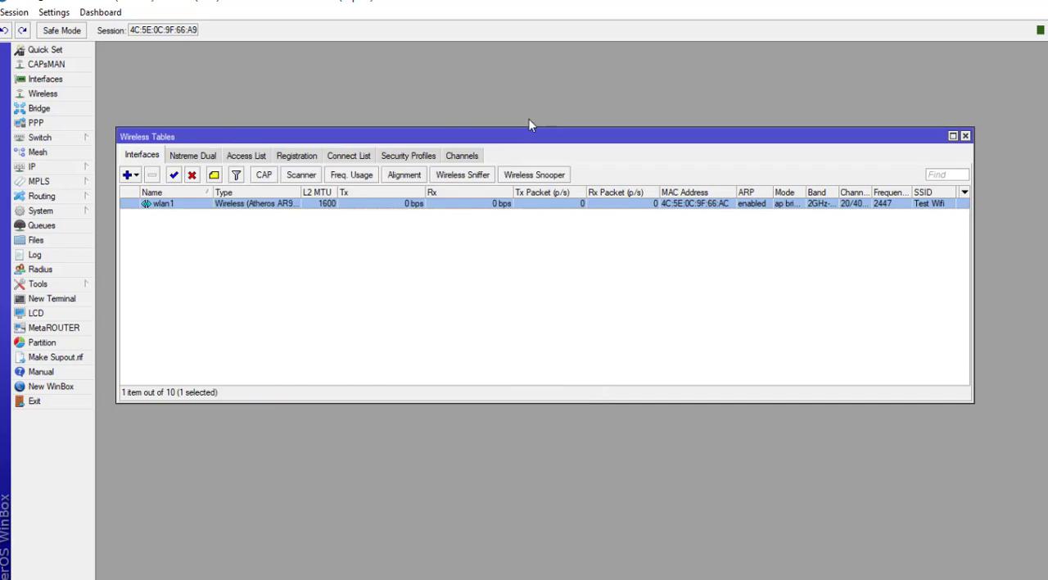
double_click(346, 204)
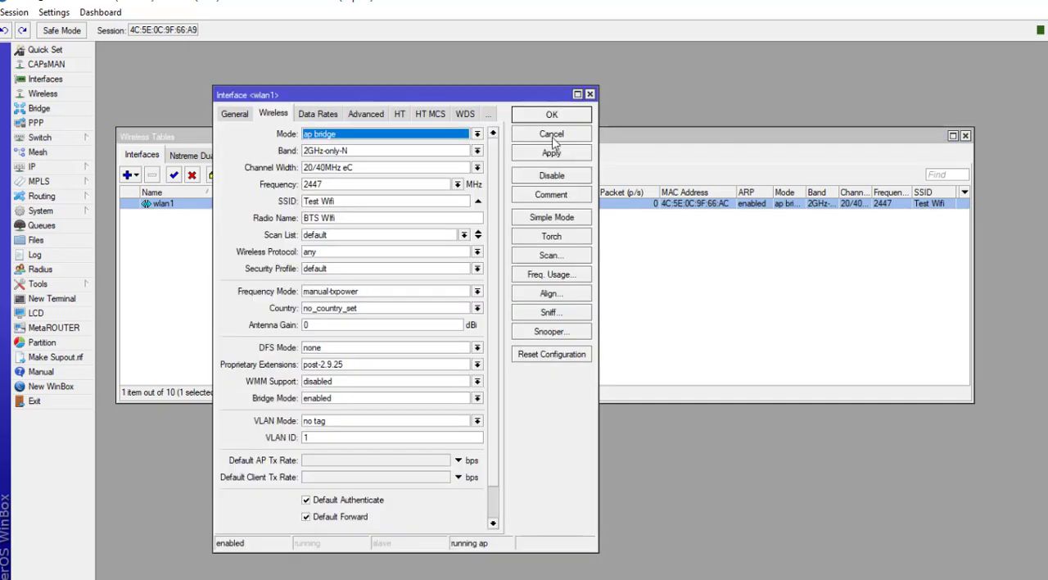
Step: Disable and re-enable the wlan1 interface
click(533, 178)
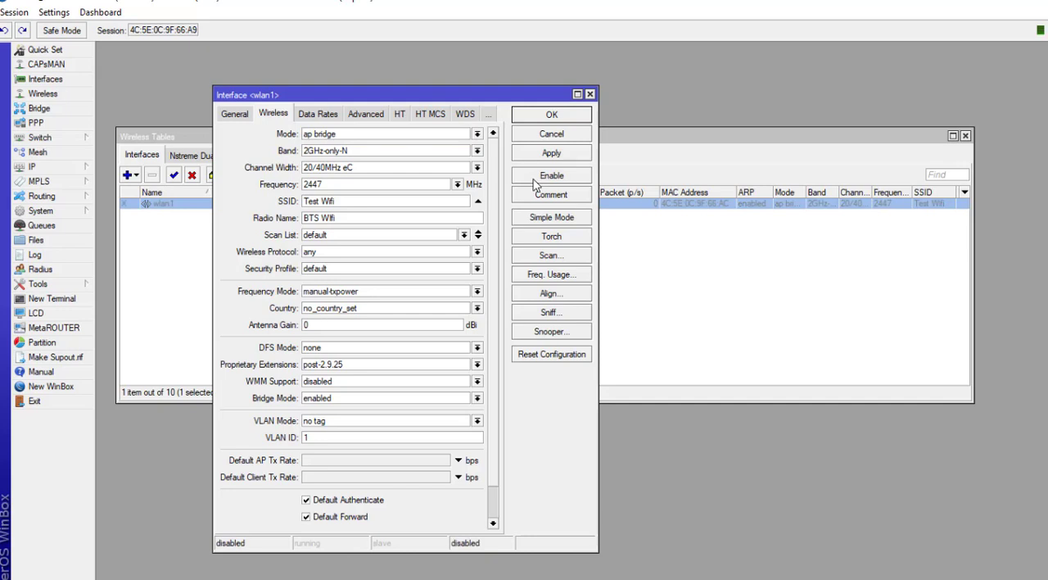
click(534, 180)
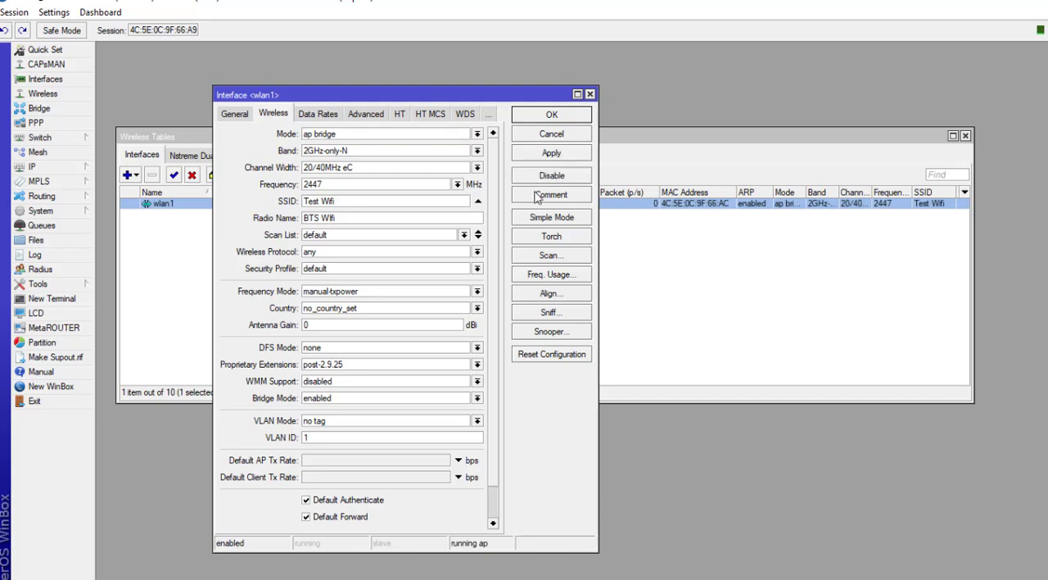
Step: Add the comment Interface Wifi BTS to the wlan1 interface
click(537, 199)
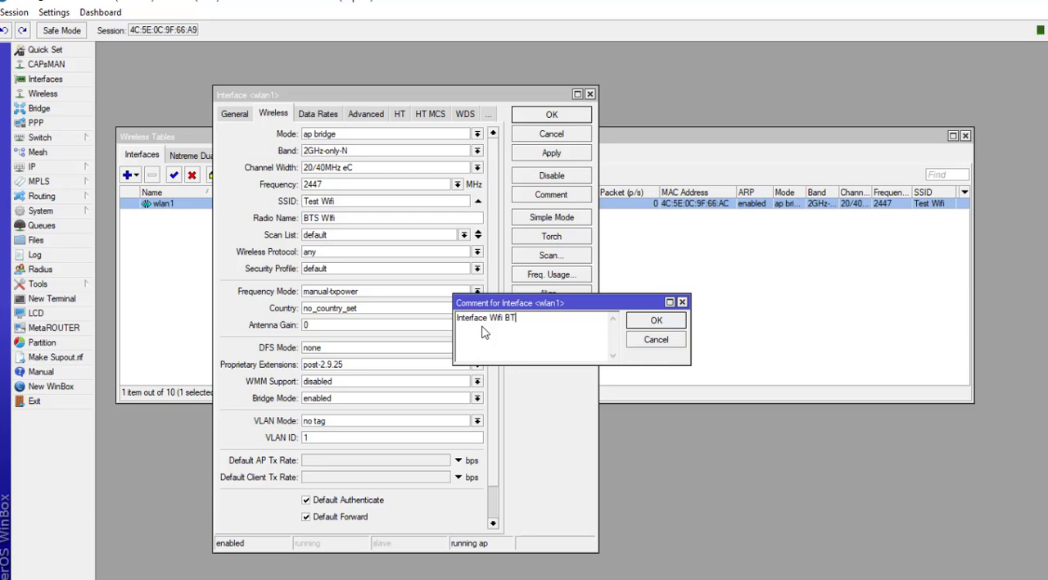
click(673, 325)
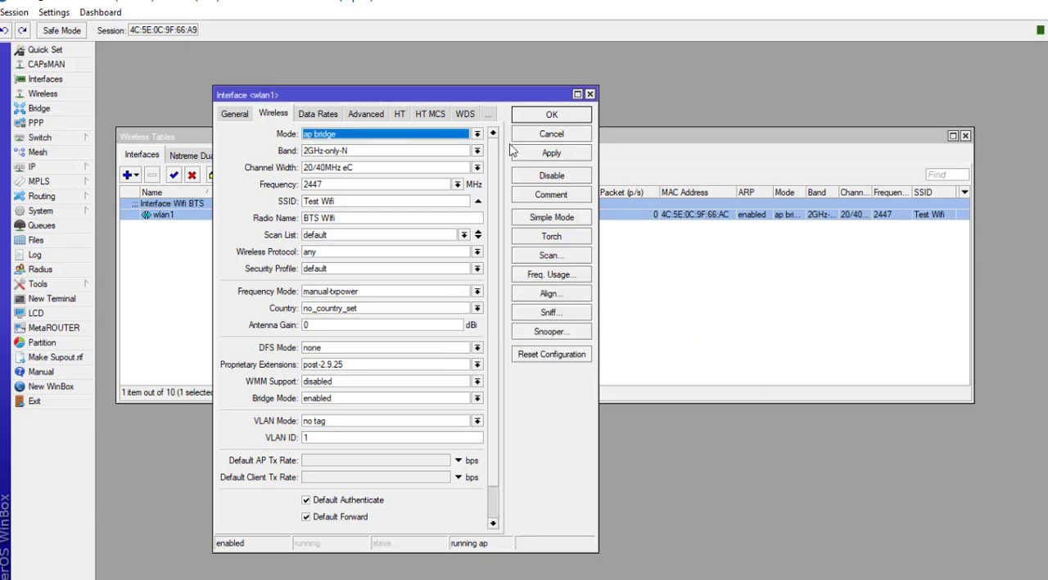
Step: Switch the wlan1 interface window to simple mode
drag(379, 96, 624, 121)
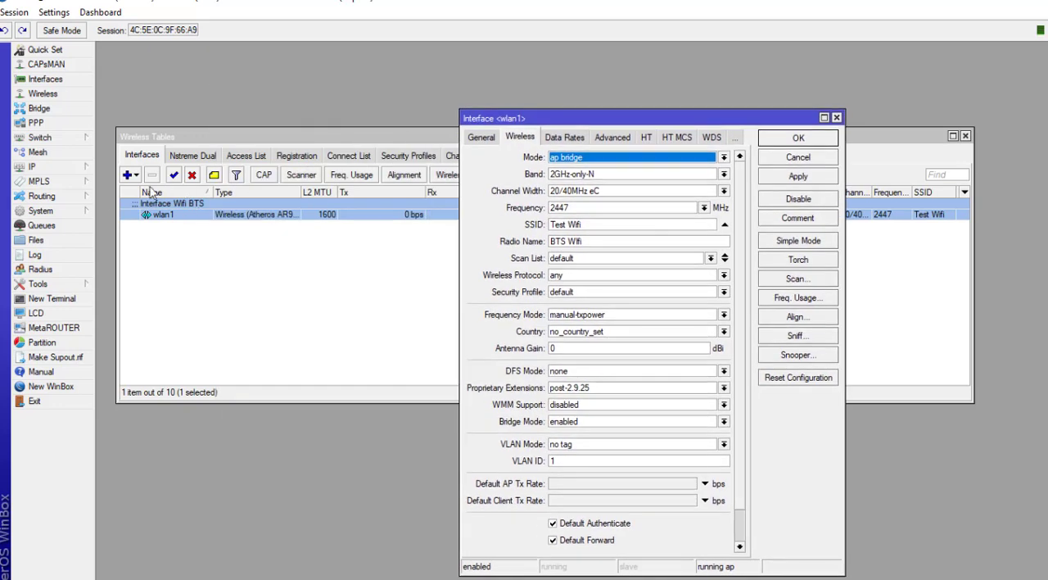
drag(576, 124, 522, 111)
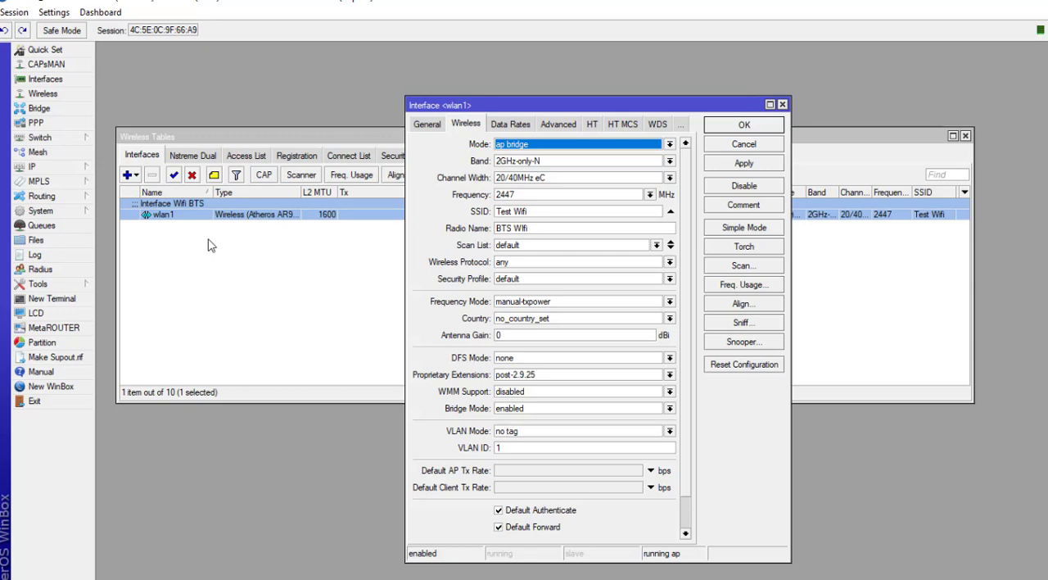
click(744, 230)
click(744, 229)
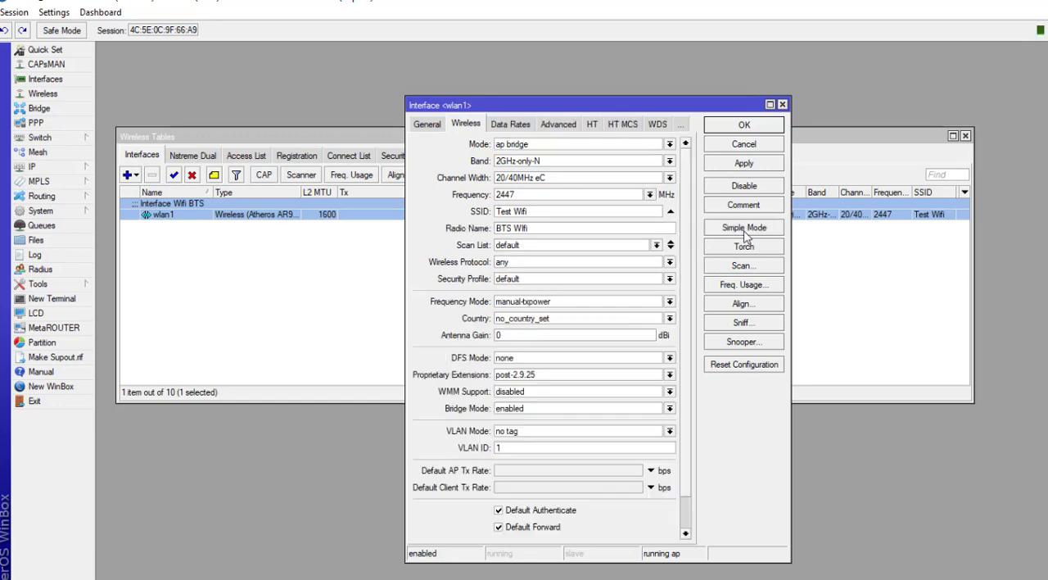
click(744, 229)
click(744, 229)
click(736, 229)
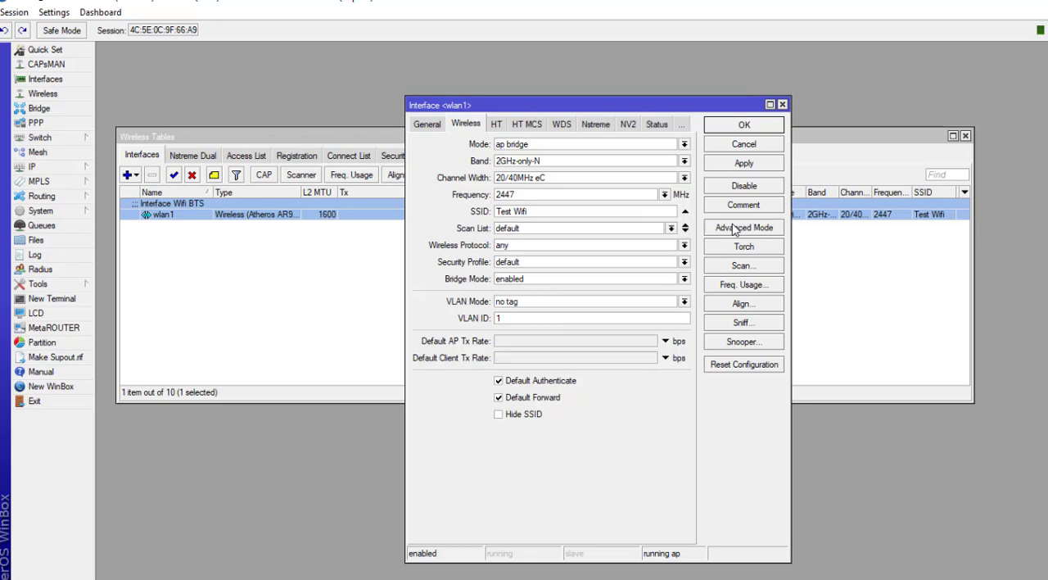
drag(642, 108, 509, 80)
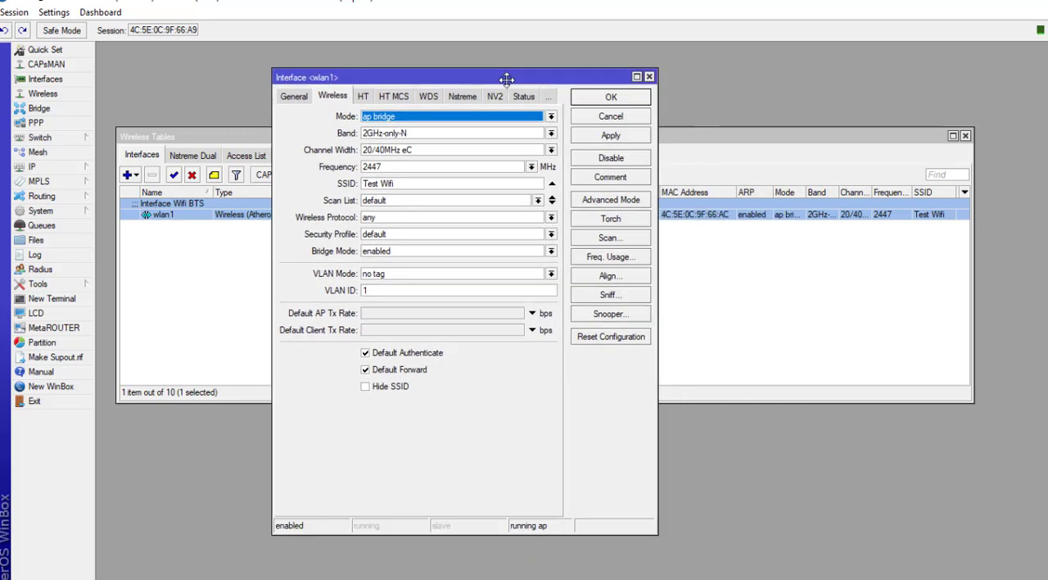
Step: Open Torch for wlan1 and start monitoring its traffic
click(611, 220)
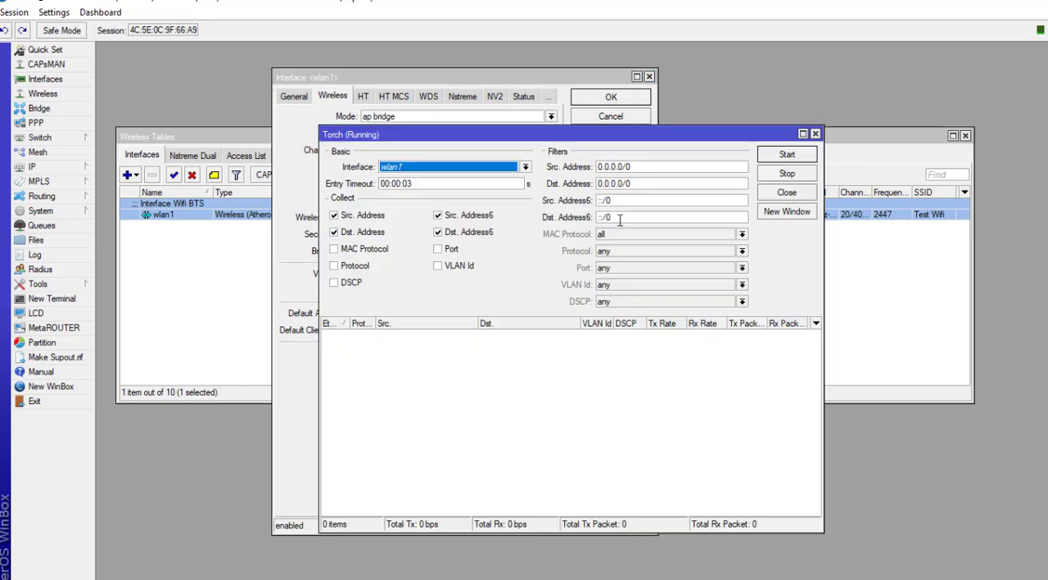
click(815, 134)
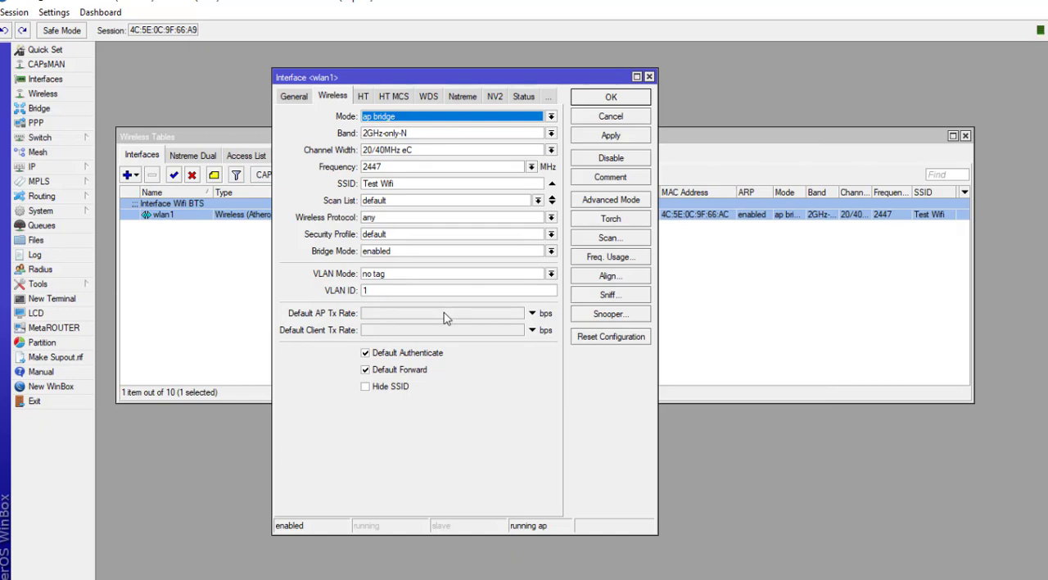
click(629, 221)
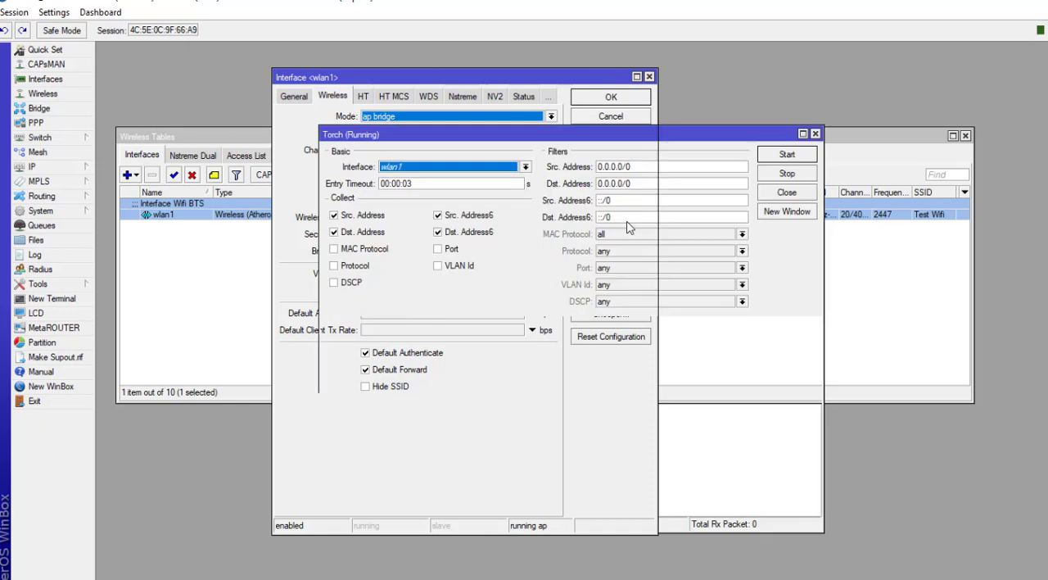
click(783, 158)
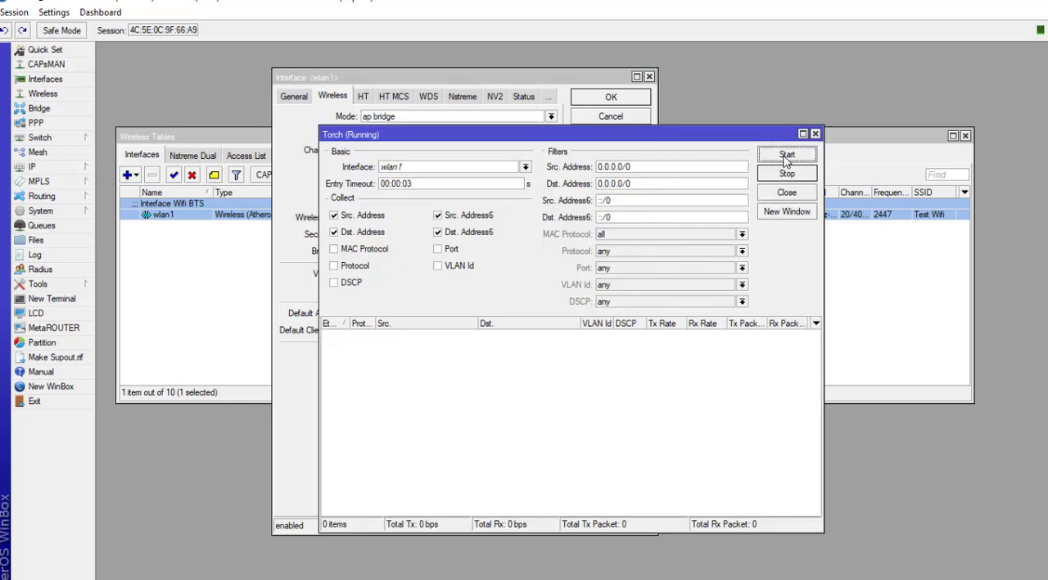
Step: Enable collecting MAC Protocol, Protocol, DSCP, Port and VLAN Id in Torch, then stop monitoring
drag(713, 136, 671, 93)
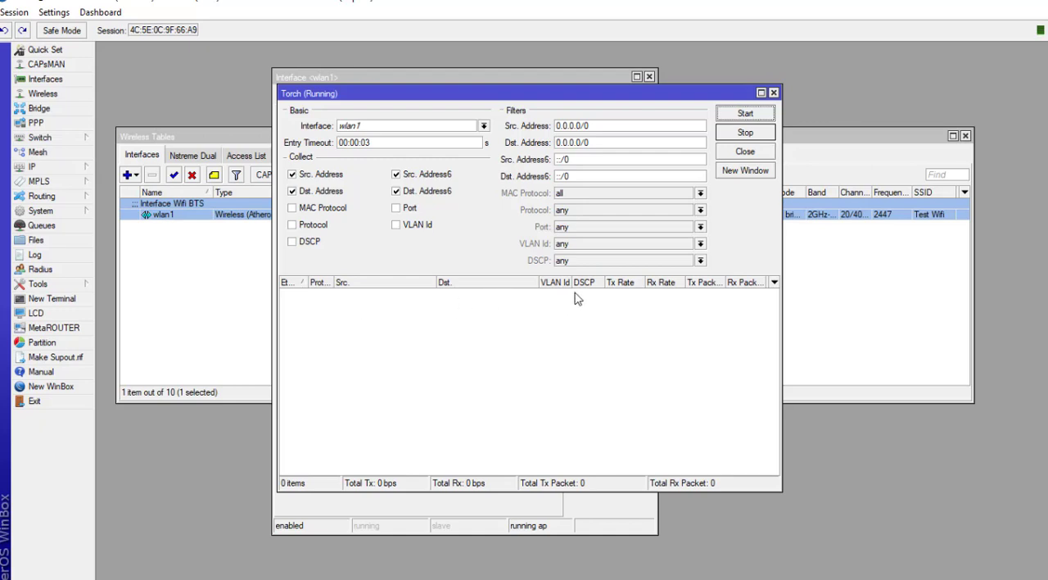
click(311, 210)
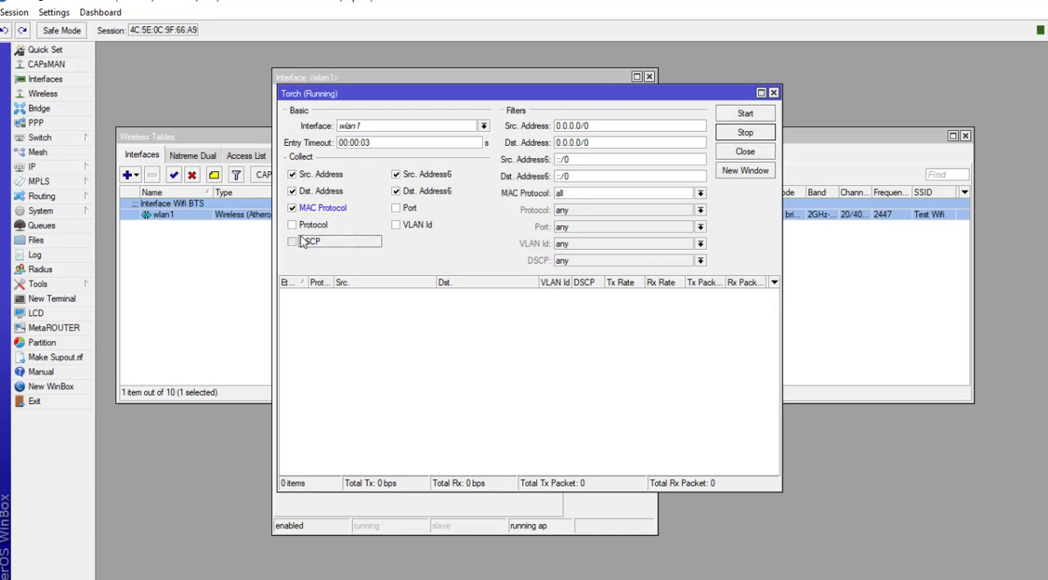
click(309, 242)
click(312, 225)
click(397, 208)
click(397, 225)
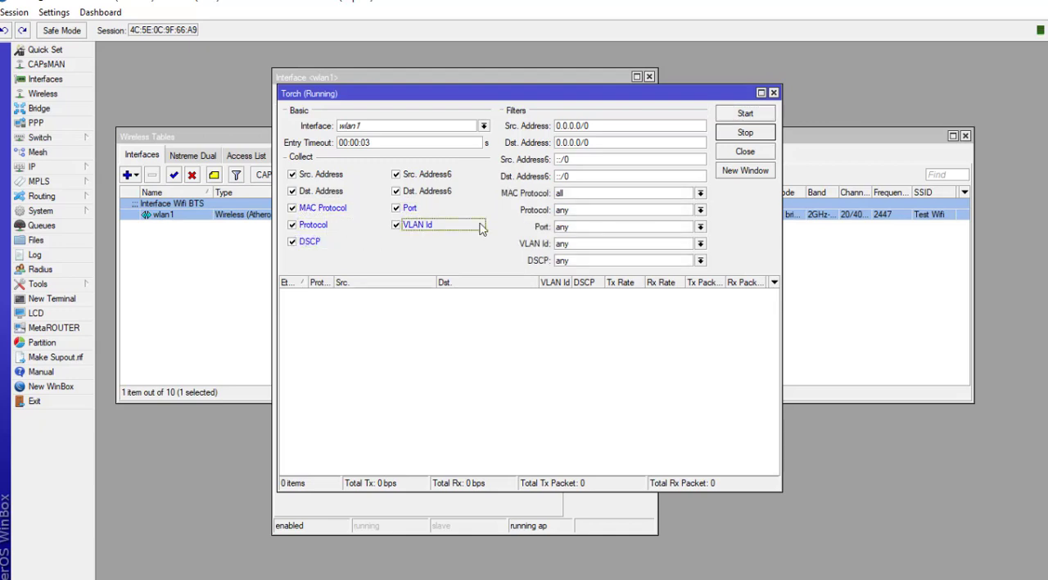
click(745, 133)
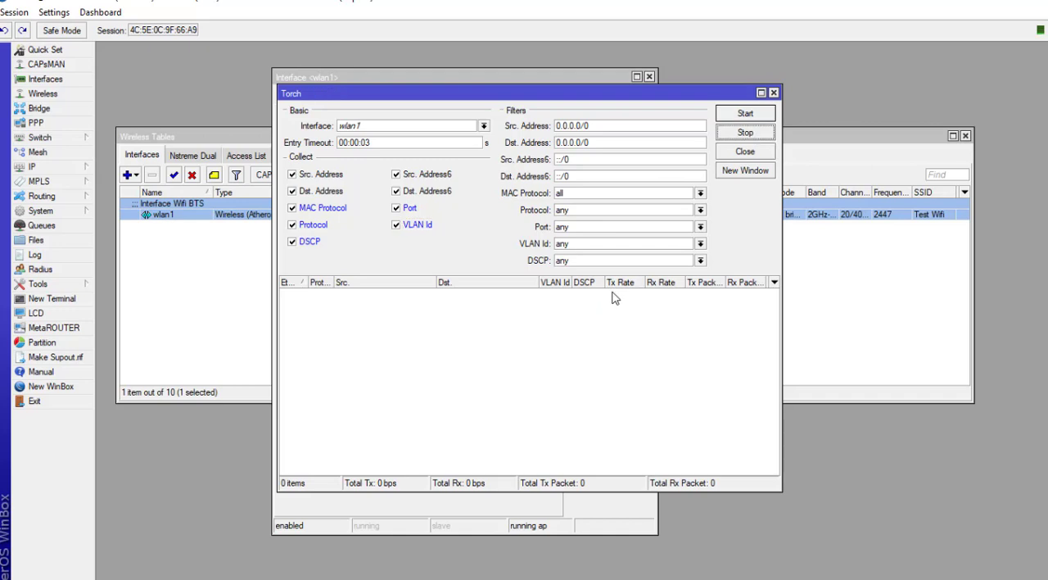
Step: Restart Torch monitoring on wlan1, then close the Torch window
drag(451, 101, 508, 101)
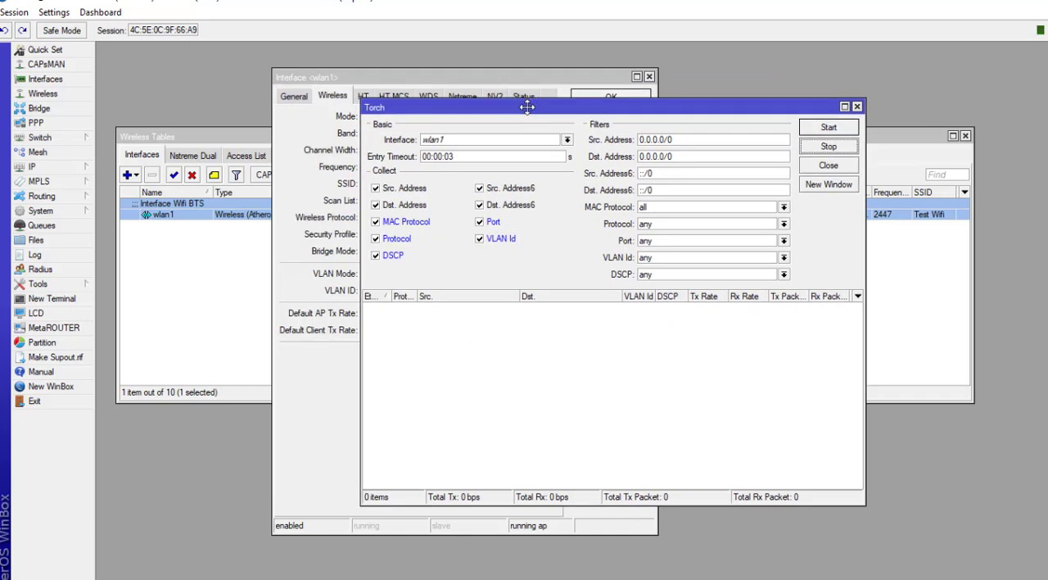
click(214, 252)
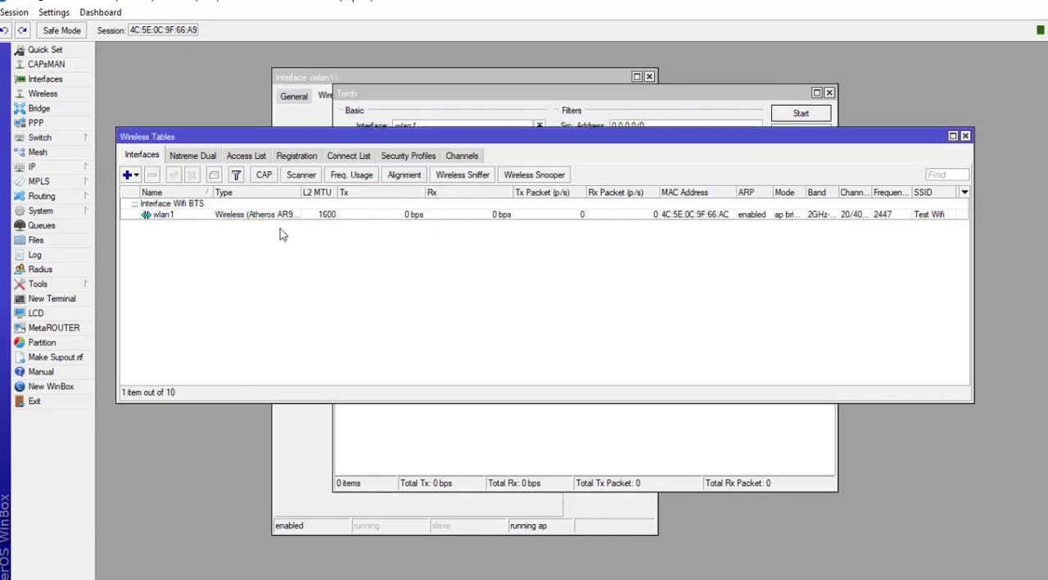
click(440, 421)
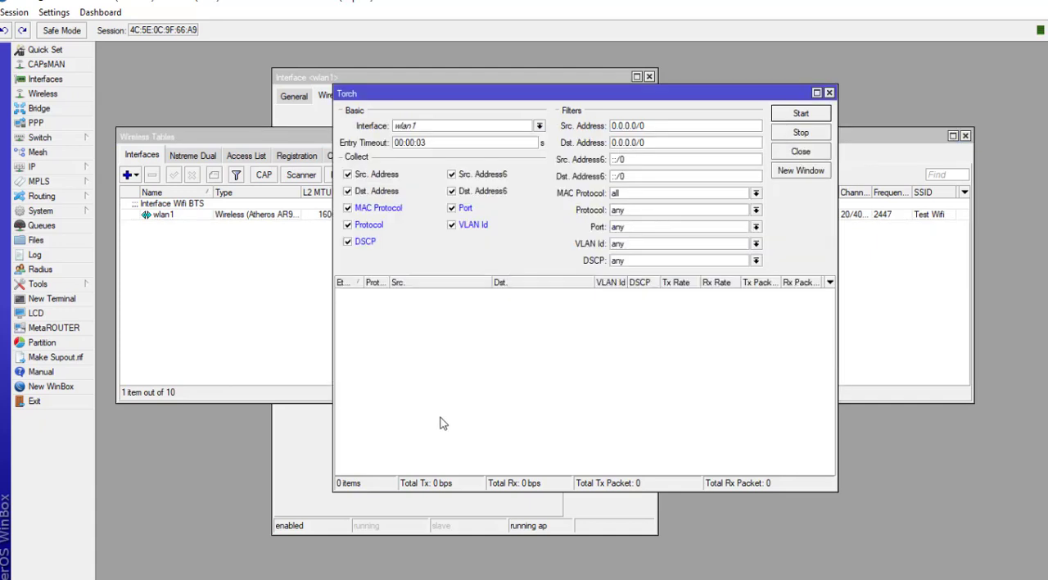
click(794, 117)
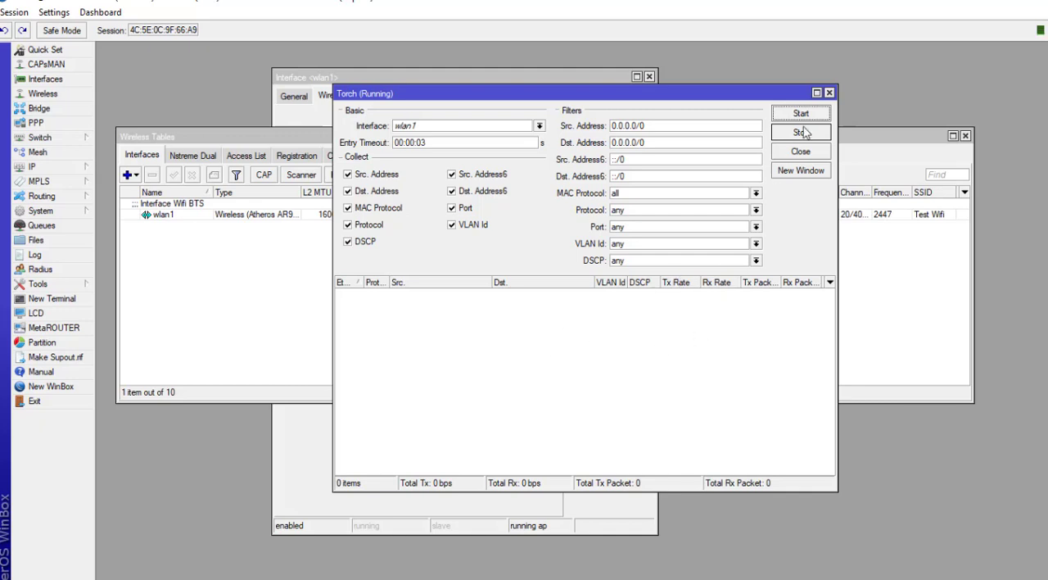
click(829, 94)
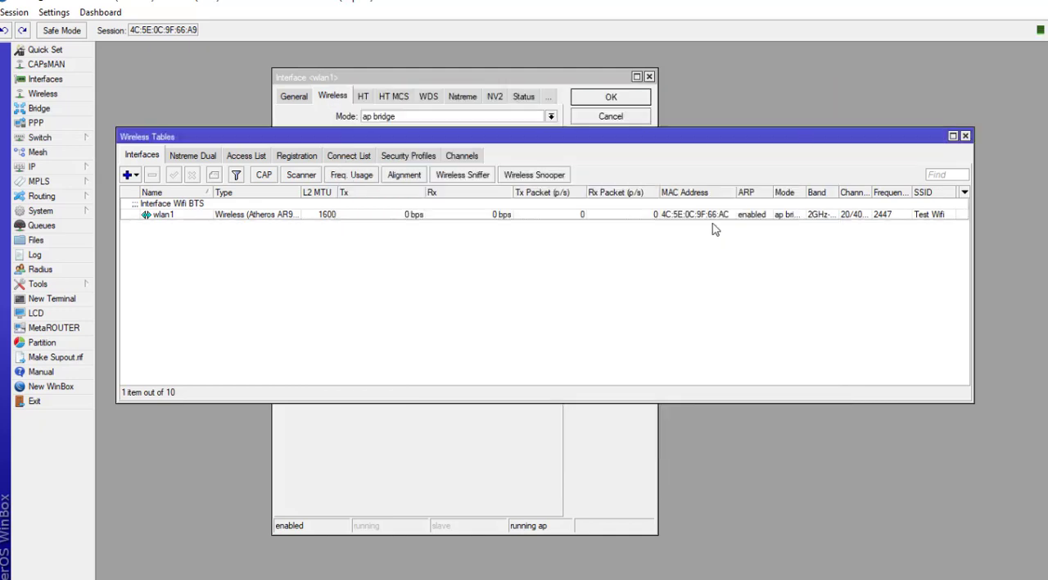
Step: Run a wireless scan on wlan1 and enlarge the scanner window and its columns
click(549, 83)
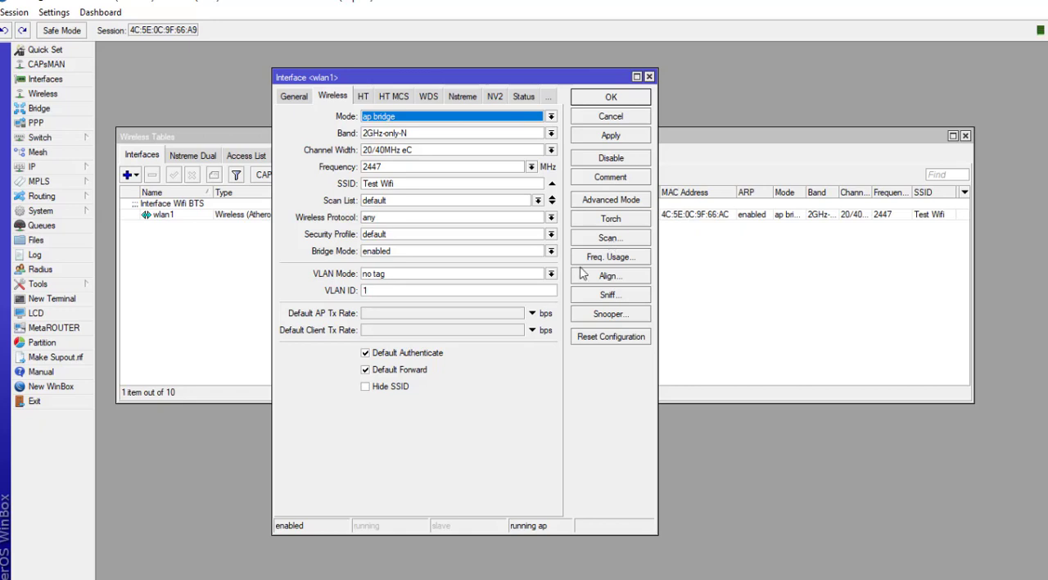
click(600, 239)
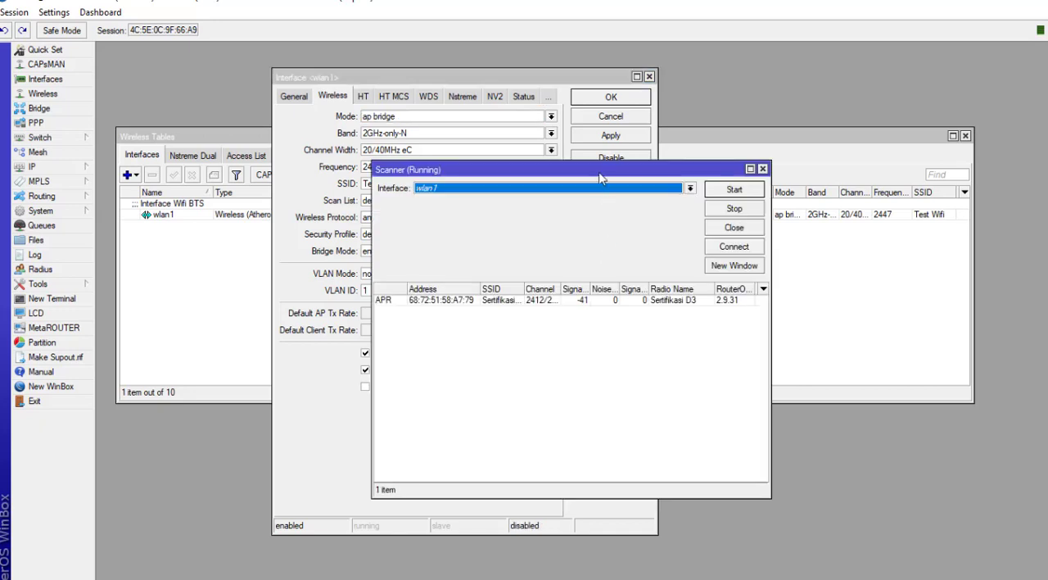
drag(600, 169, 475, 117)
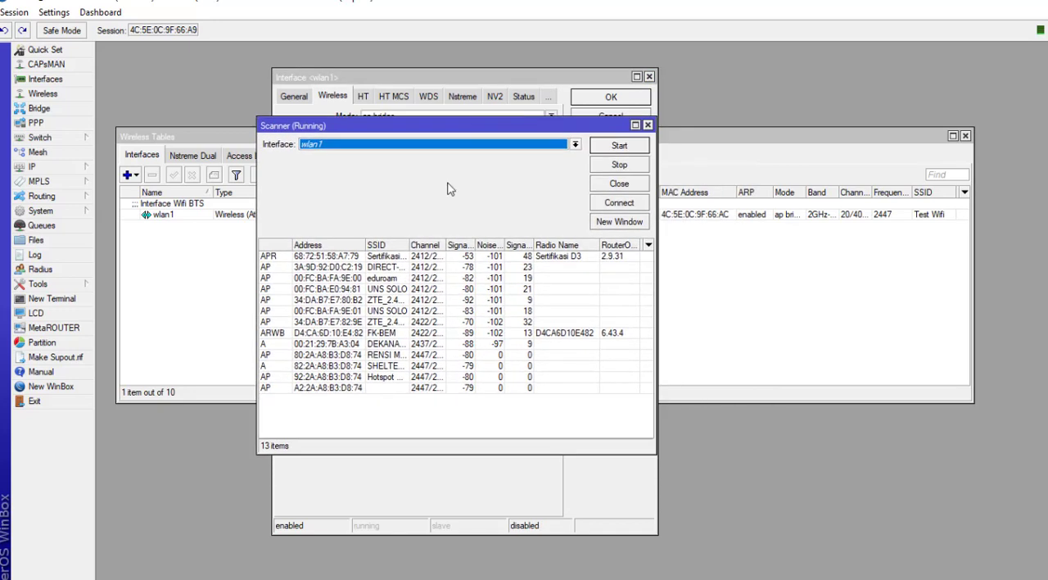
drag(408, 239, 443, 239)
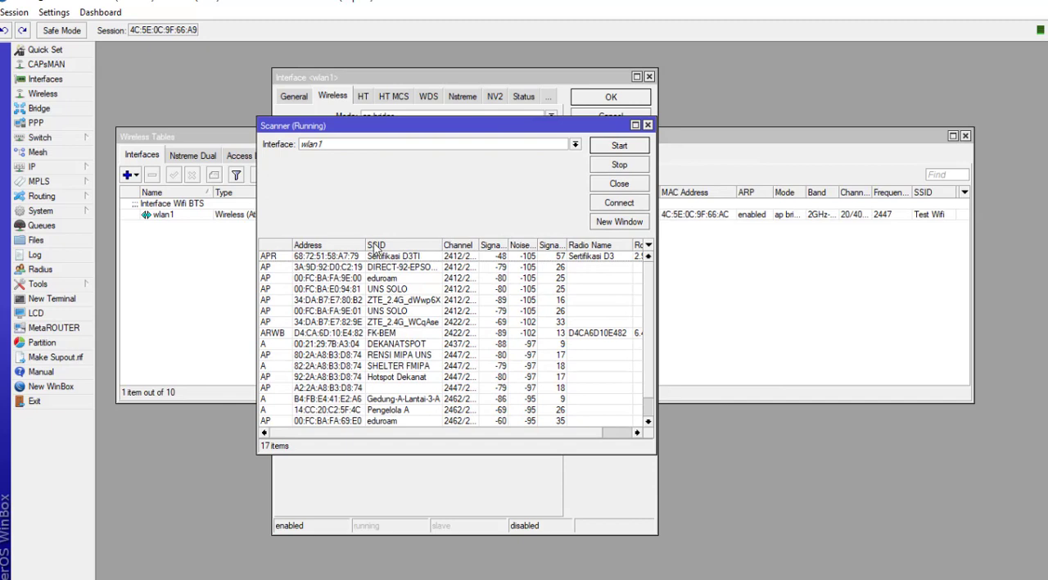
drag(365, 244, 384, 244)
double_click(459, 450)
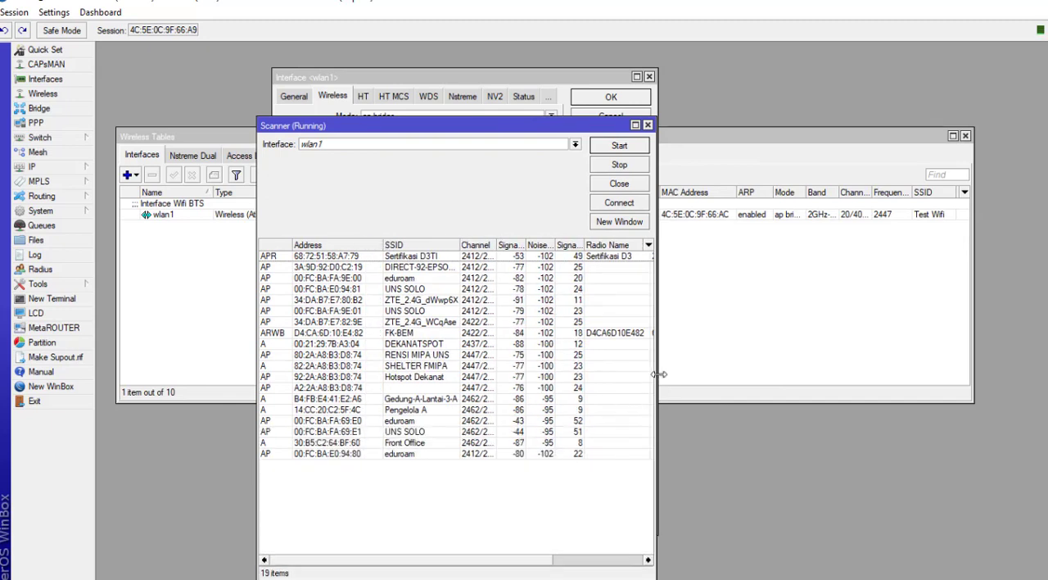
drag(657, 373, 761, 393)
Step: Widen the scan result columns and sort the nearby networks by signal strength
click(751, 77)
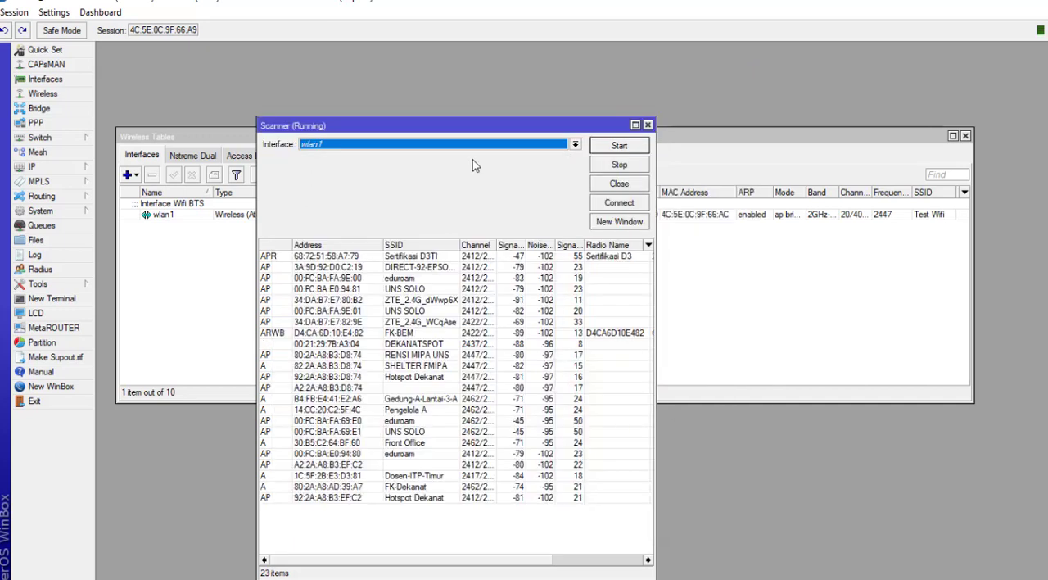
drag(458, 126, 564, 119)
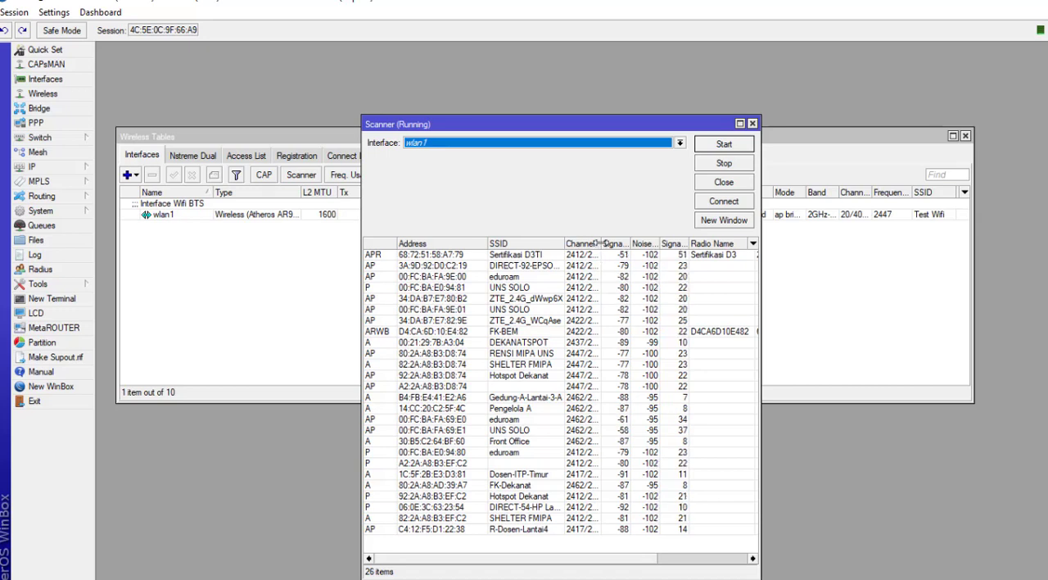
drag(601, 243, 627, 250)
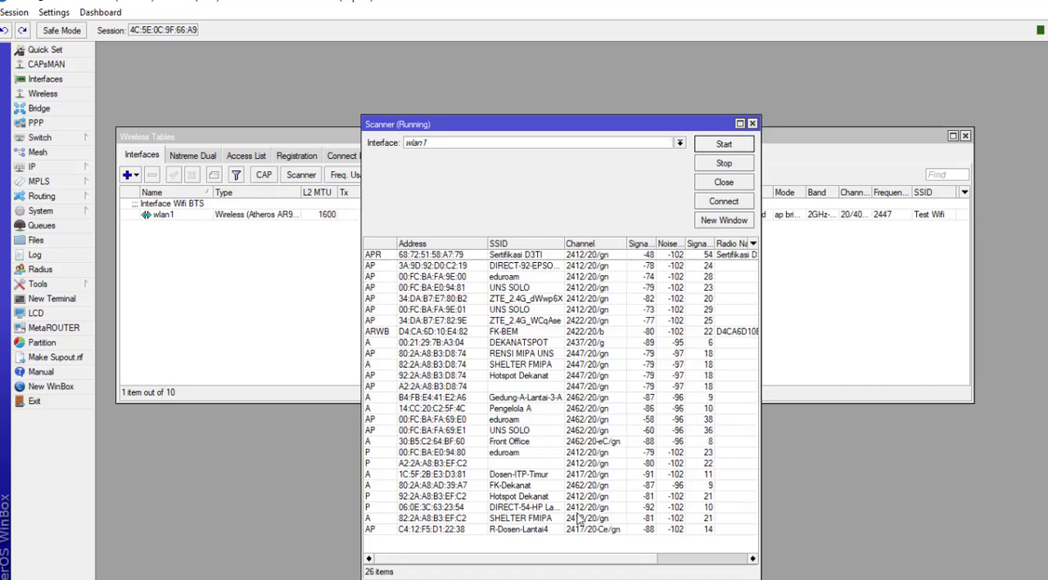
drag(627, 243, 658, 245)
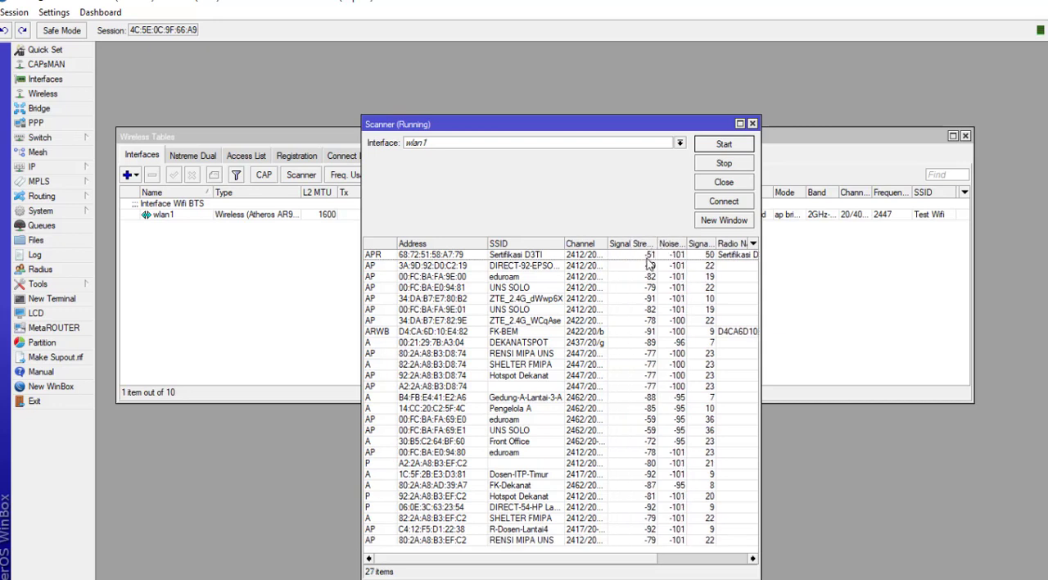
click(637, 243)
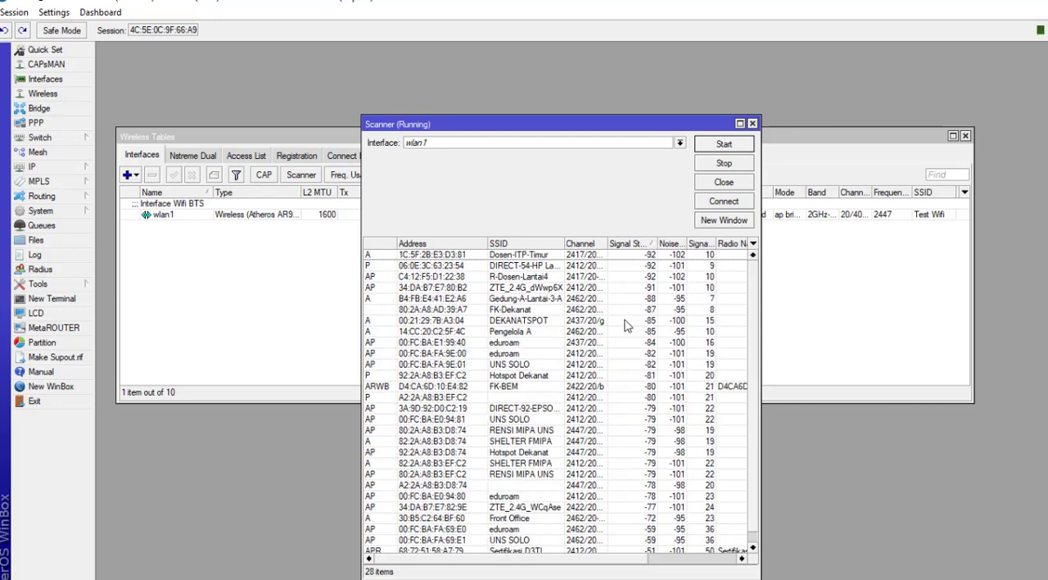
Step: Enlarge the scanner window, look through the detected networks, and stop the wireless scan
drag(613, 121, 594, 55)
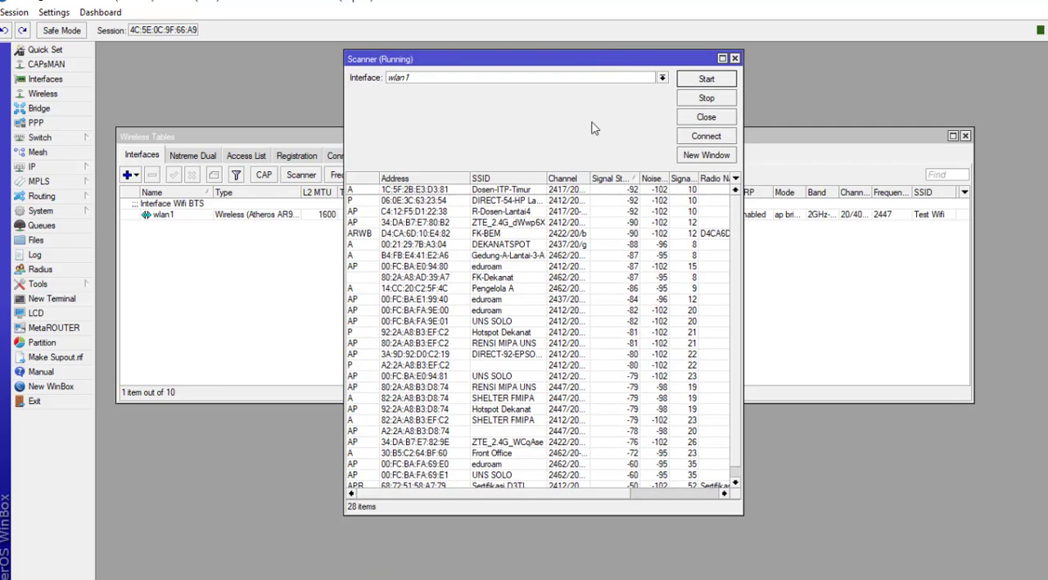
drag(602, 512, 614, 574)
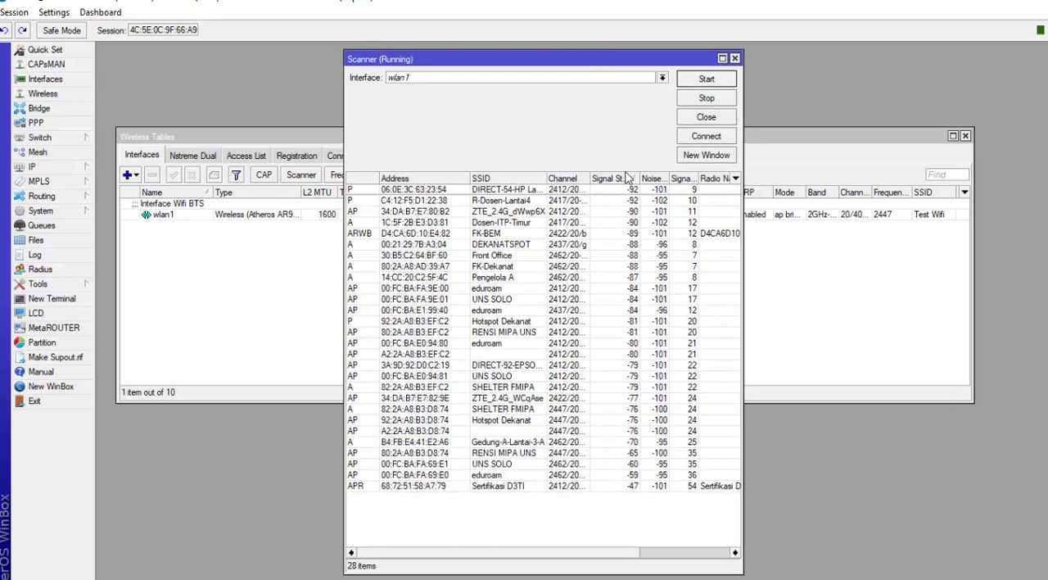
click(629, 491)
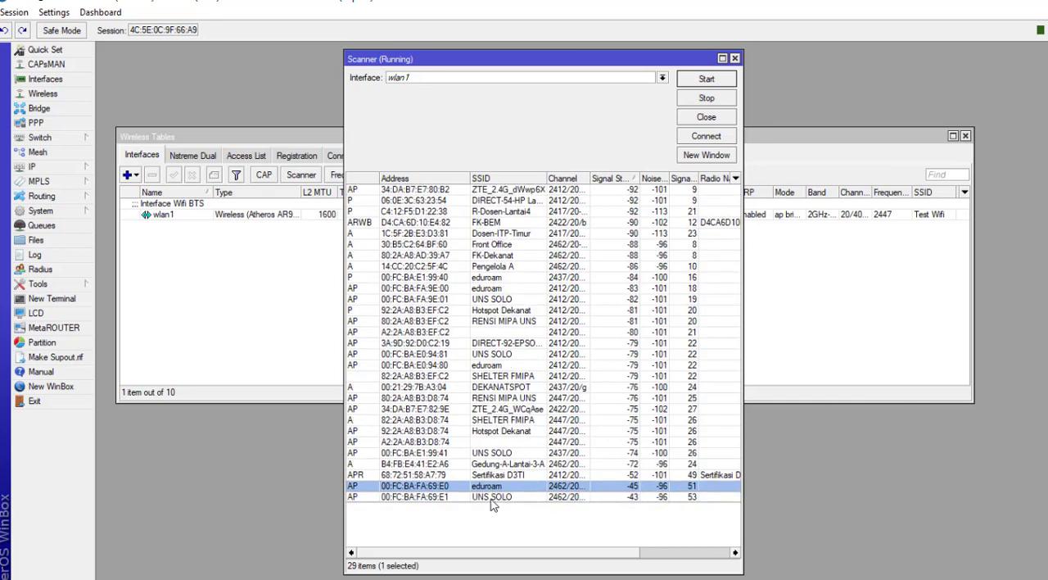
click(497, 508)
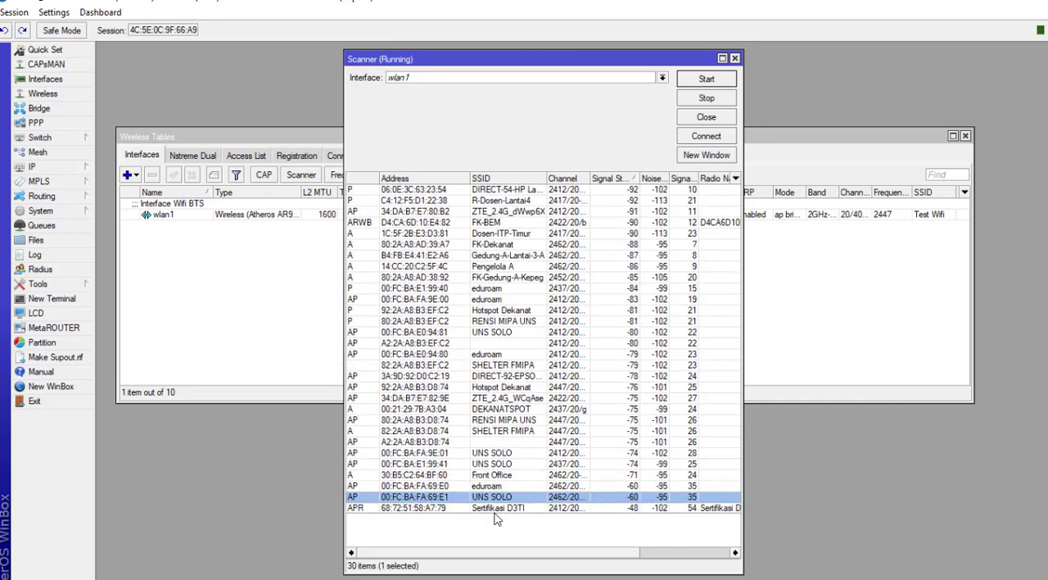
click(511, 508)
click(709, 100)
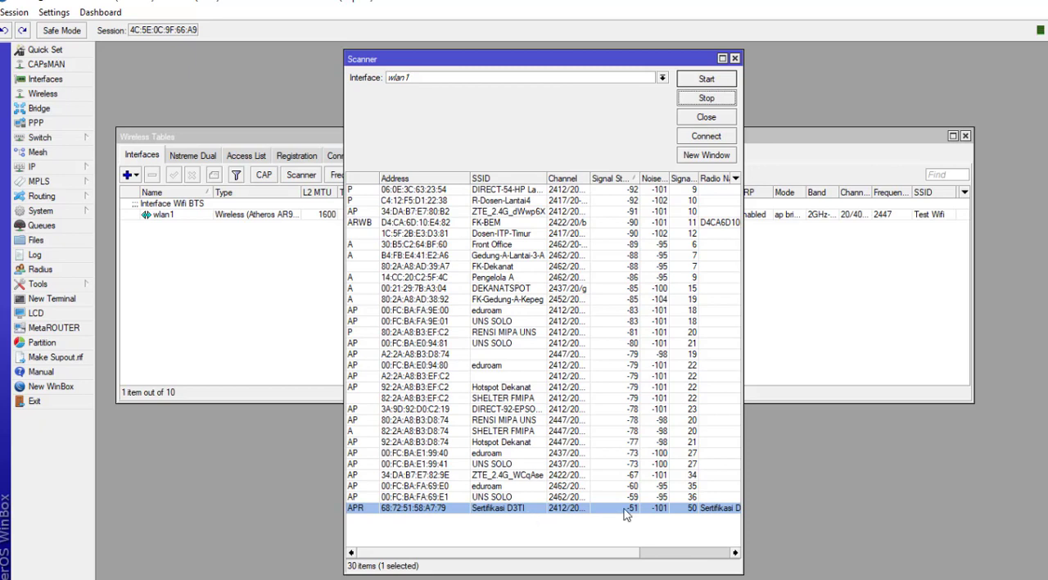
Step: Widen the Channel column and inspect each network's channel, then close the scanner
click(618, 190)
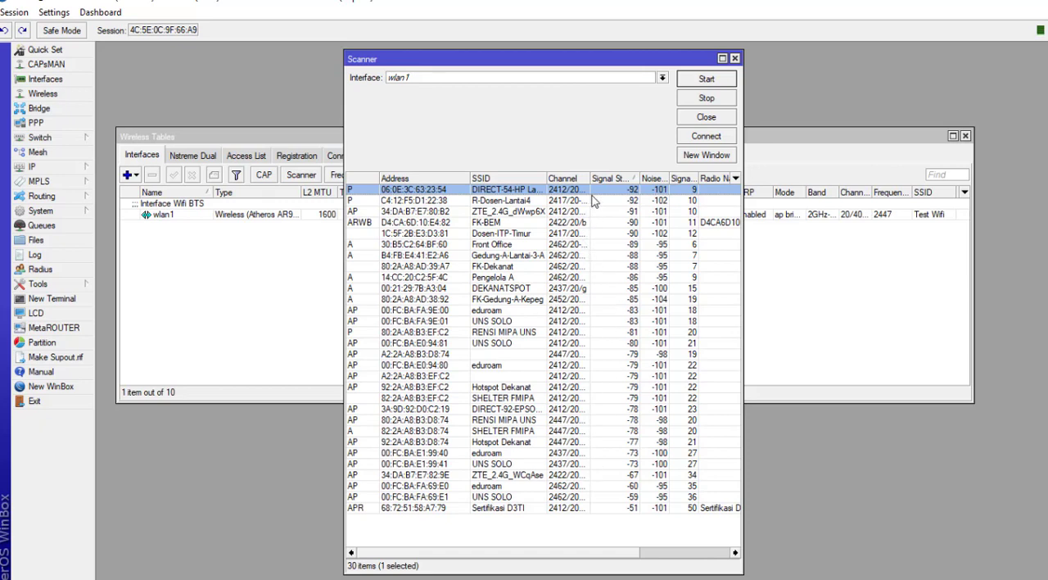
drag(591, 177, 631, 178)
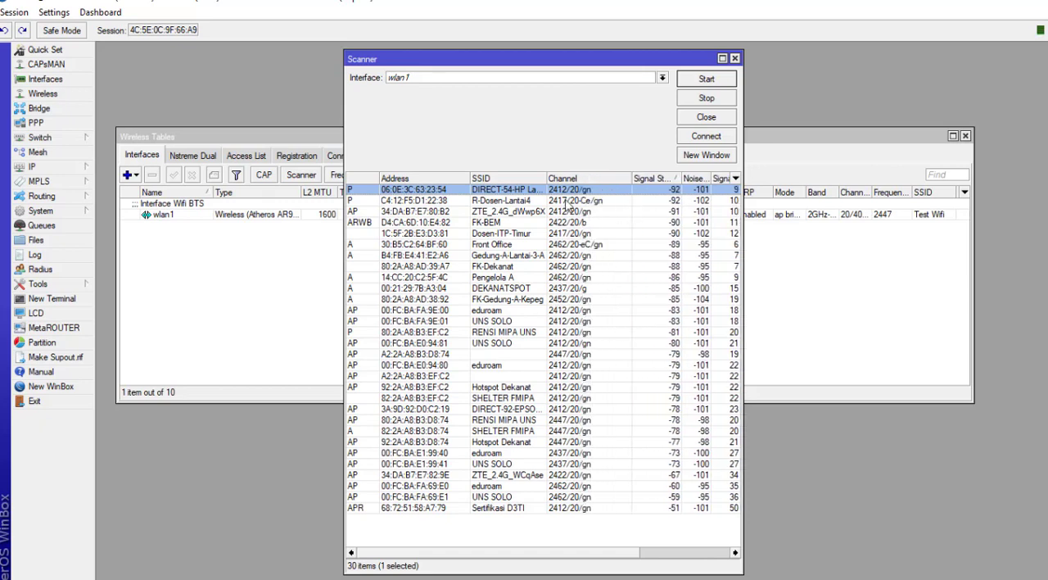
click(571, 246)
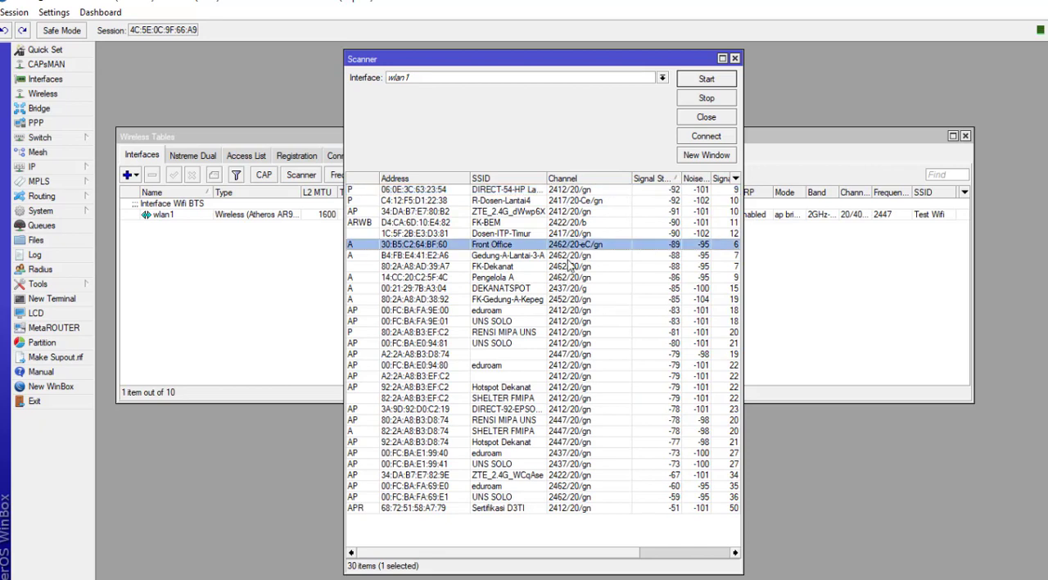
click(570, 278)
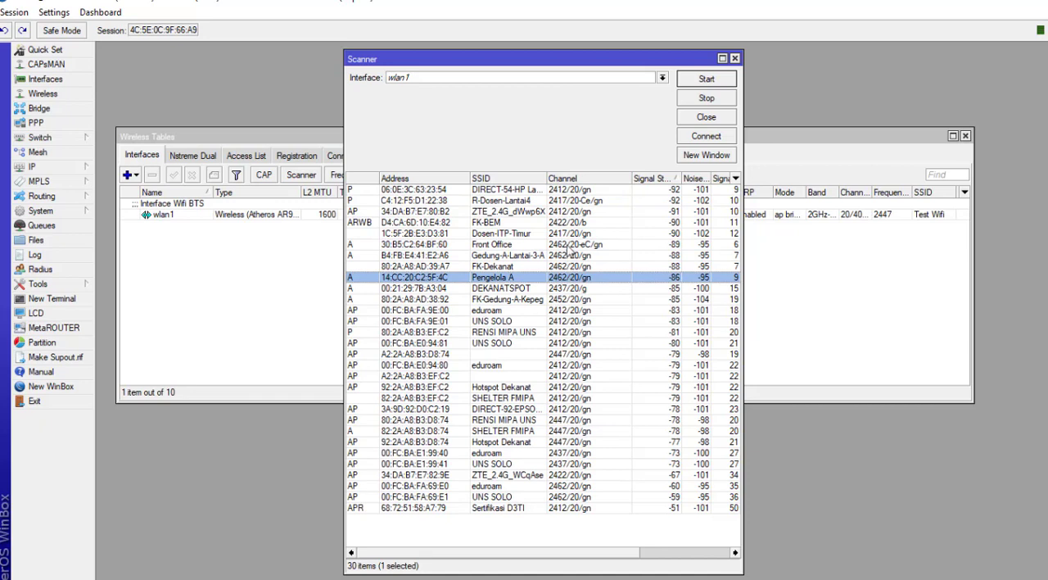
click(565, 365)
click(568, 376)
click(568, 365)
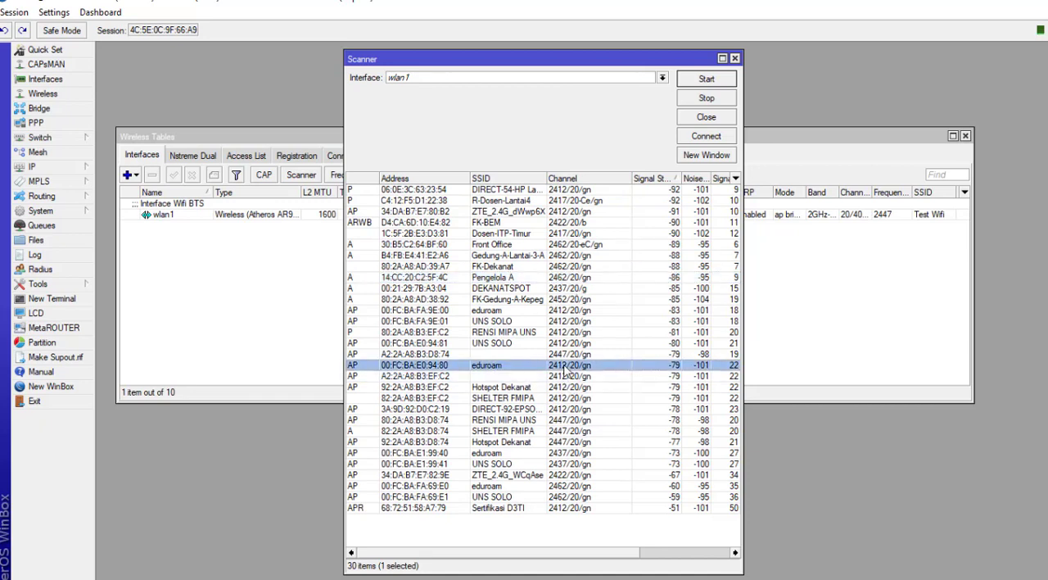
click(567, 412)
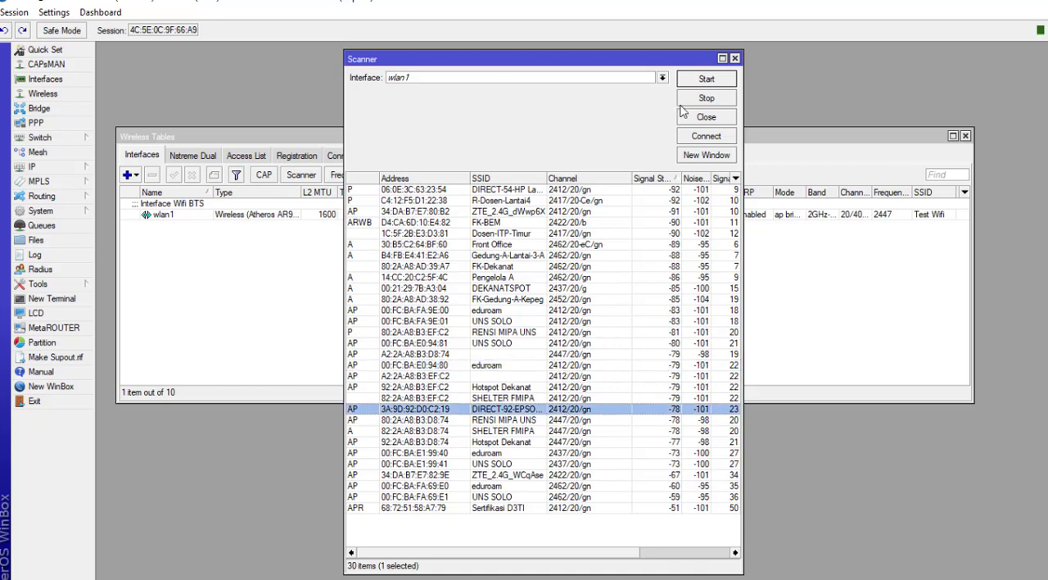
click(735, 59)
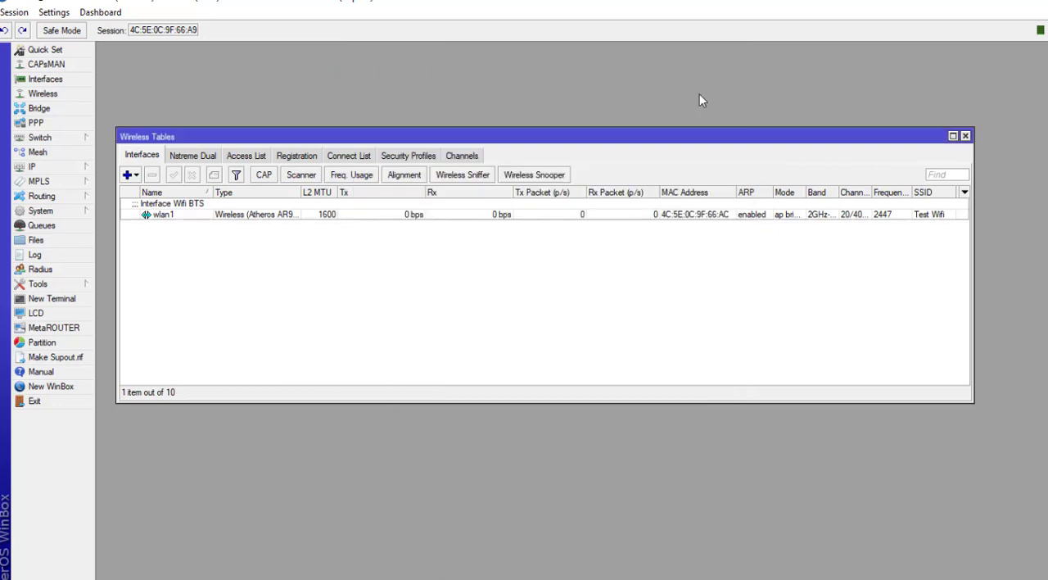
Step: Open wlan1's settings, scan from there and connect wlan1 to the UNS SOLO network, then close the scanner
double_click(360, 218)
click(712, 242)
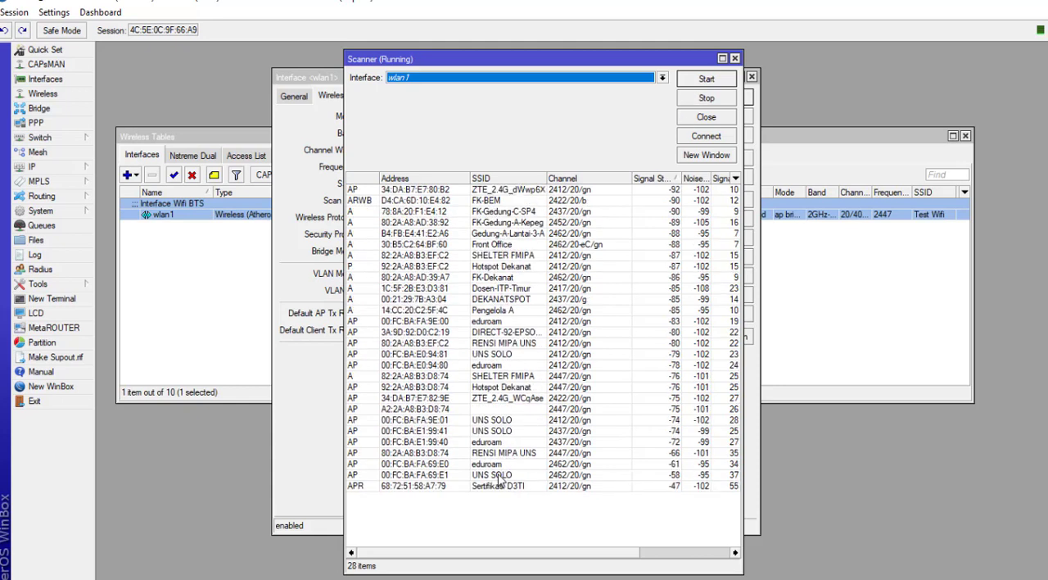
double_click(499, 476)
click(659, 285)
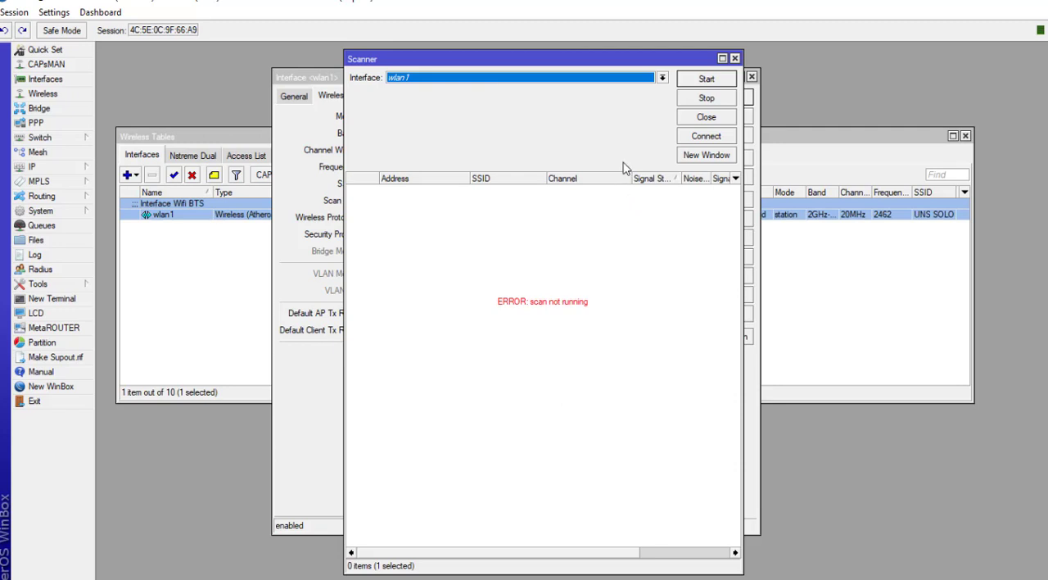
click(736, 59)
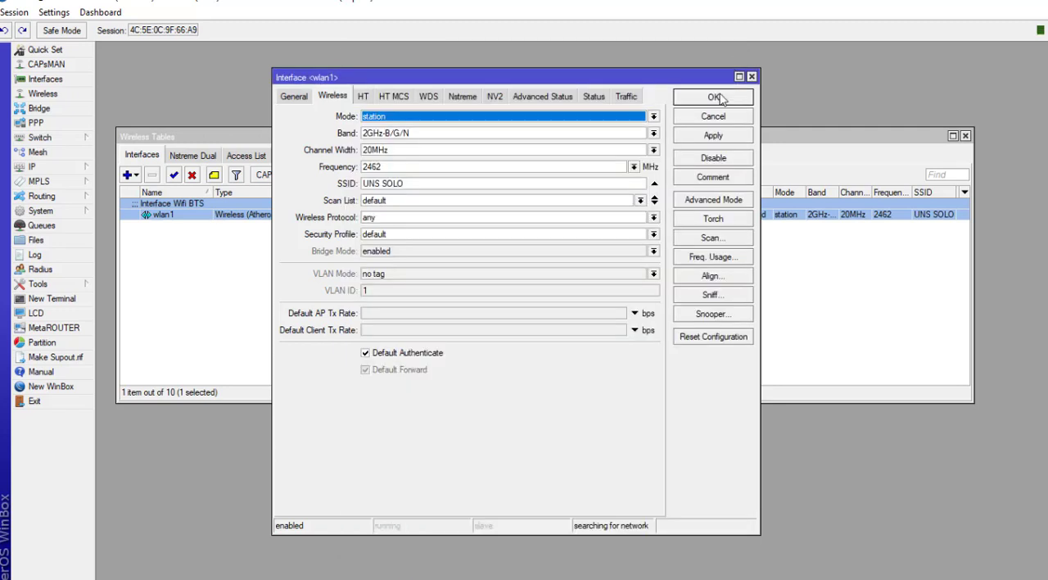
Step: Open the Log window and enlarge it to review recent router events
click(415, 117)
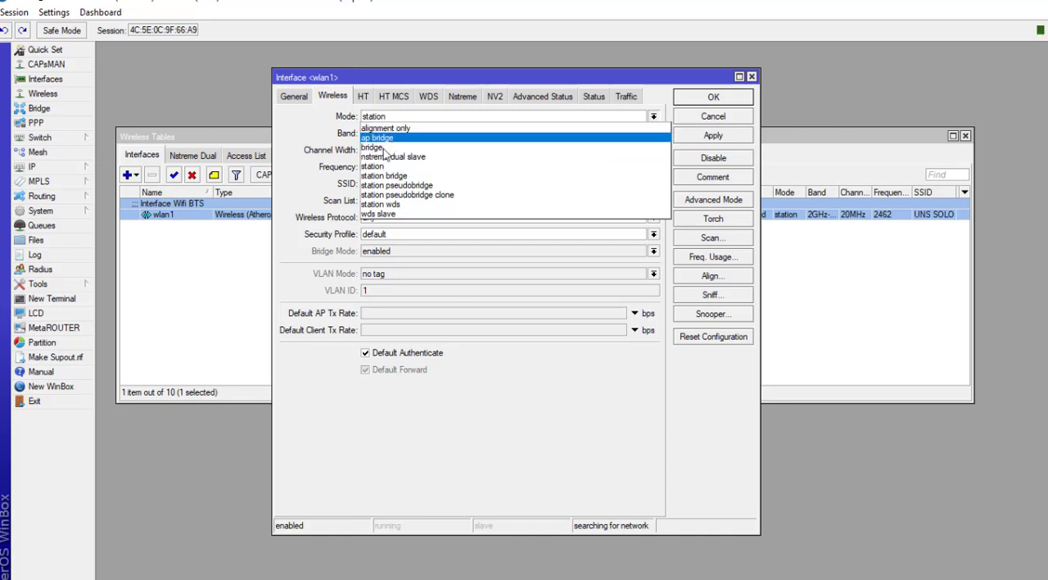
click(375, 168)
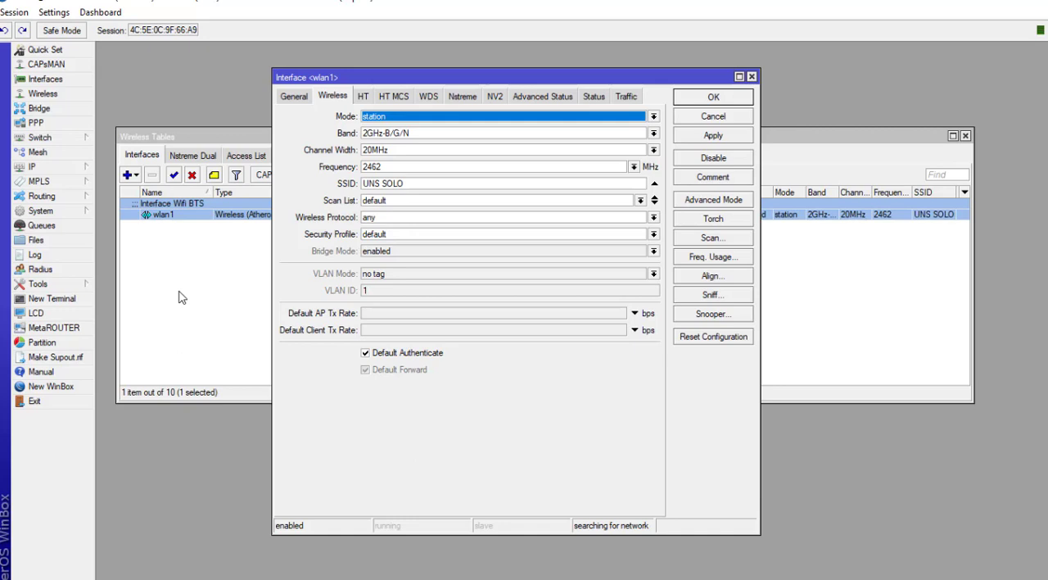
click(45, 258)
drag(568, 220, 799, 85)
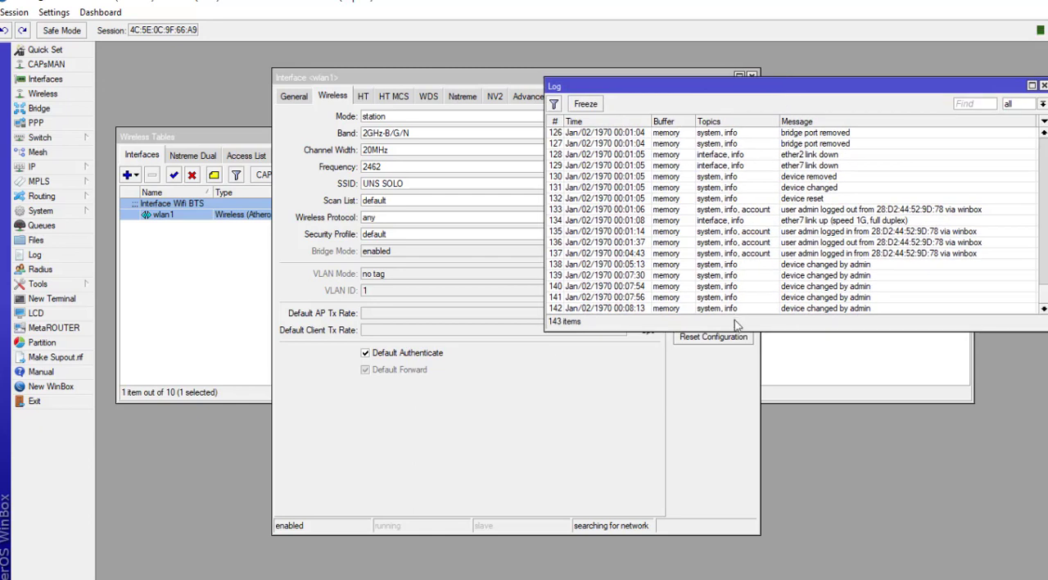
drag(737, 331, 722, 417)
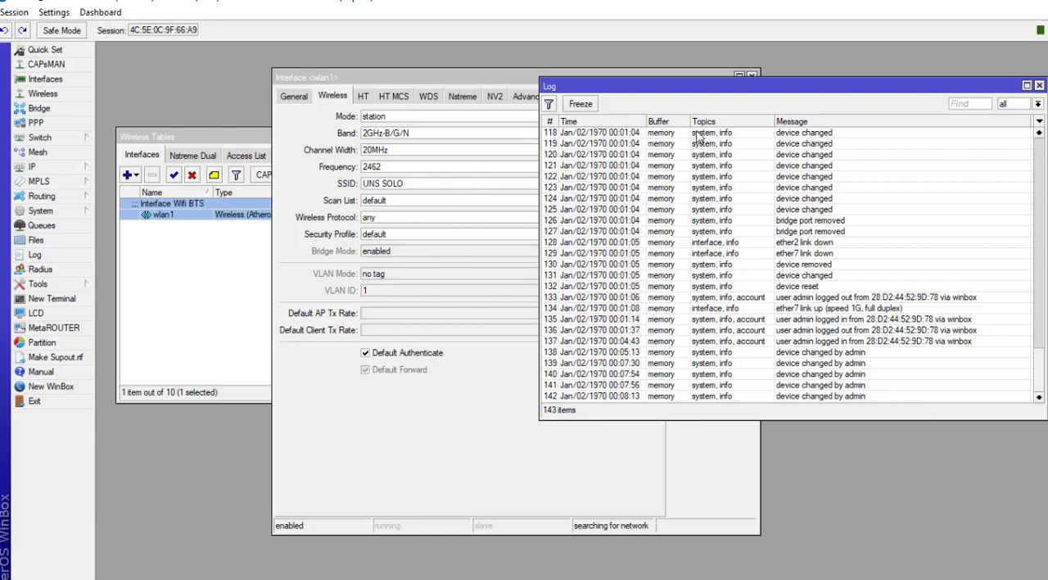
Step: Set wlan1's wireless mode to ap bridge and apply the change
click(435, 88)
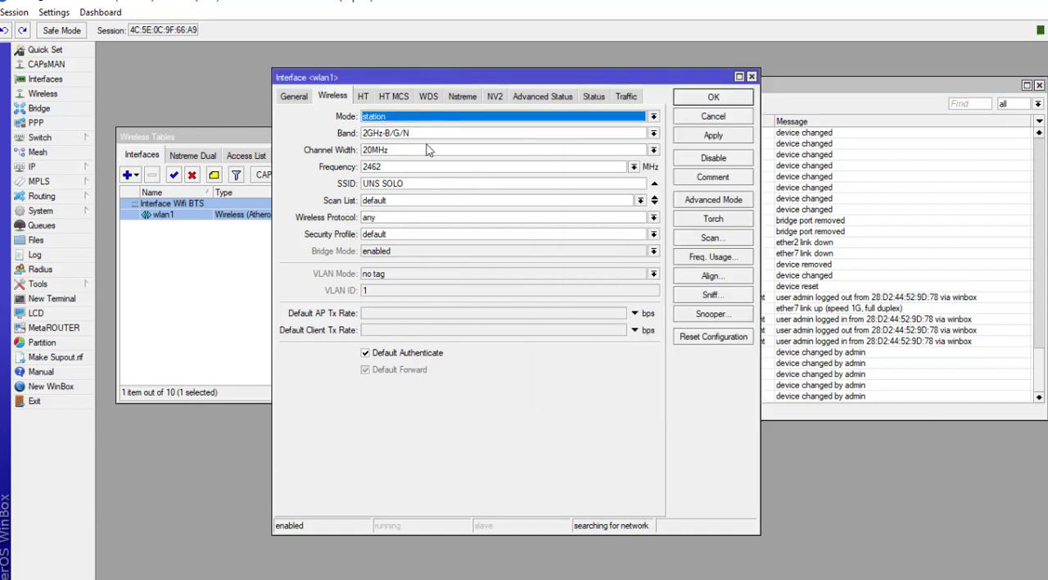
click(481, 118)
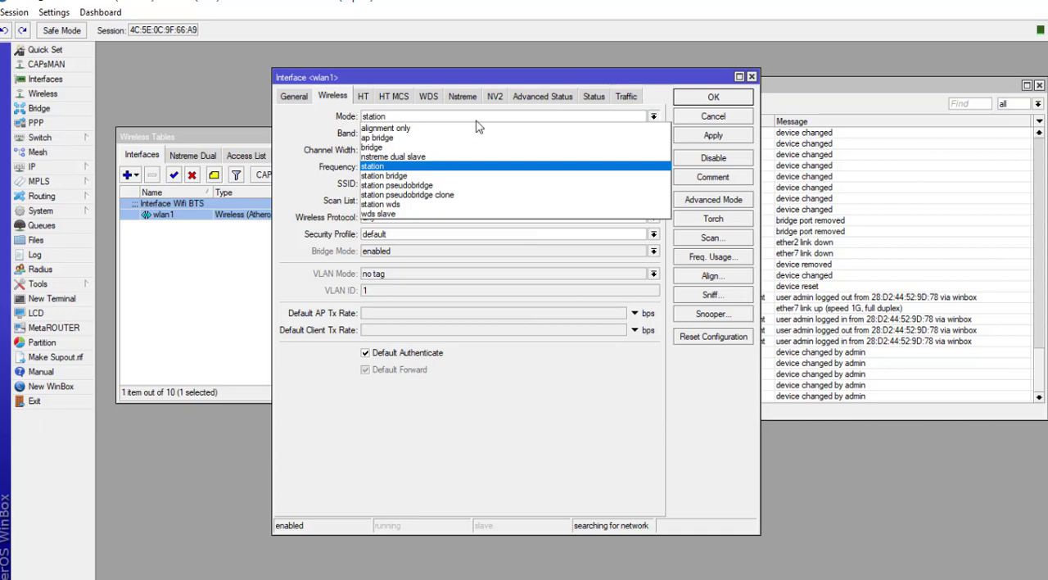
click(394, 139)
click(713, 136)
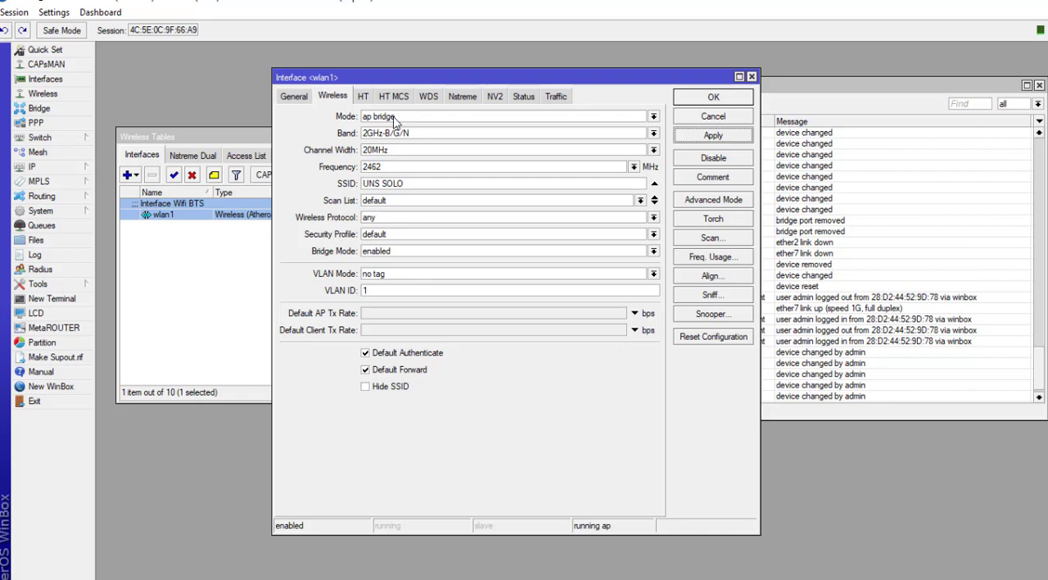
Step: Run Freq. Usage on wlan1, widen its Usage column to compare channel usage, then stop and close it
click(376, 166)
click(633, 166)
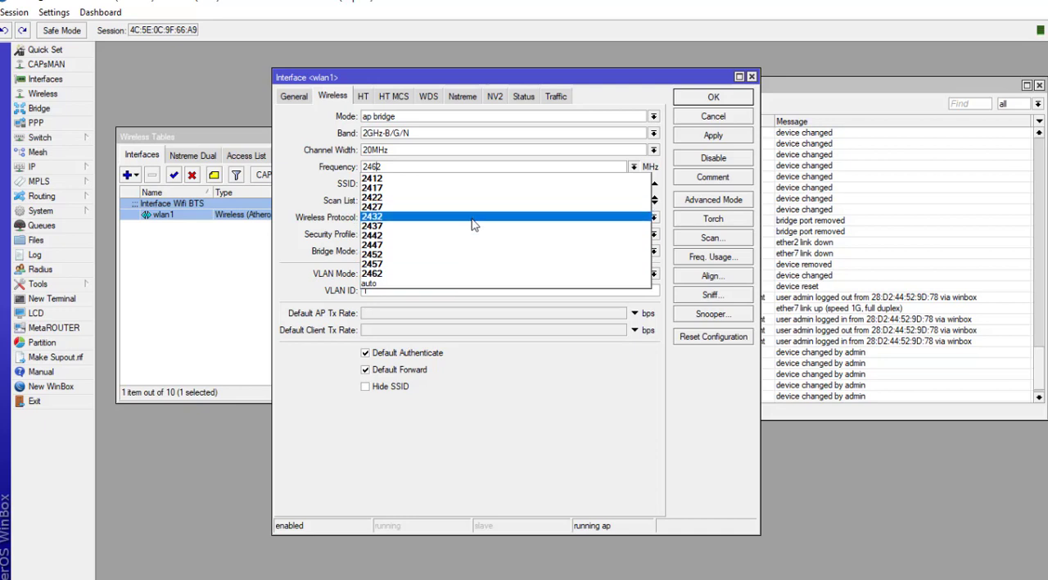
click(642, 82)
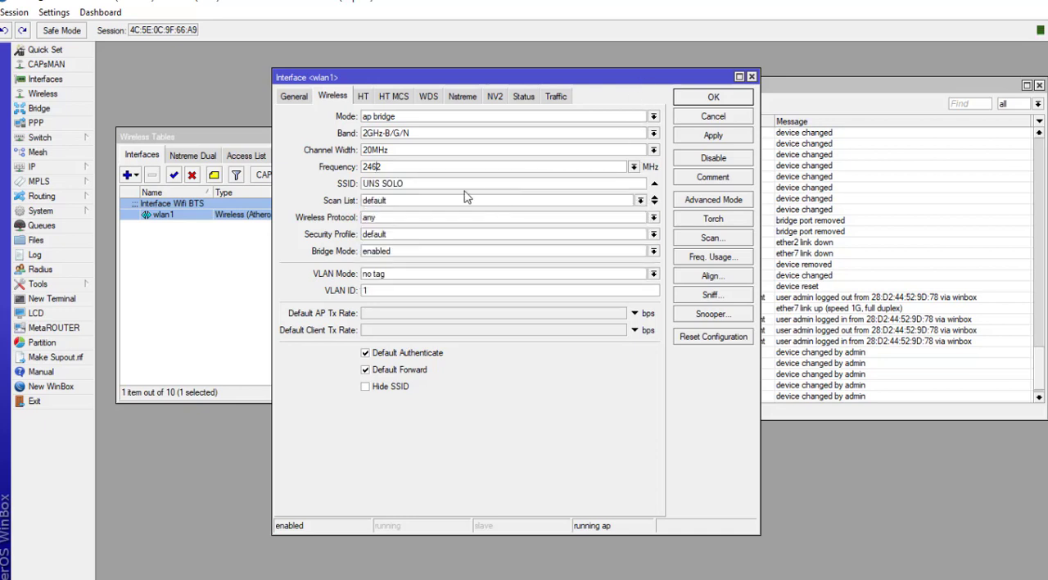
click(706, 259)
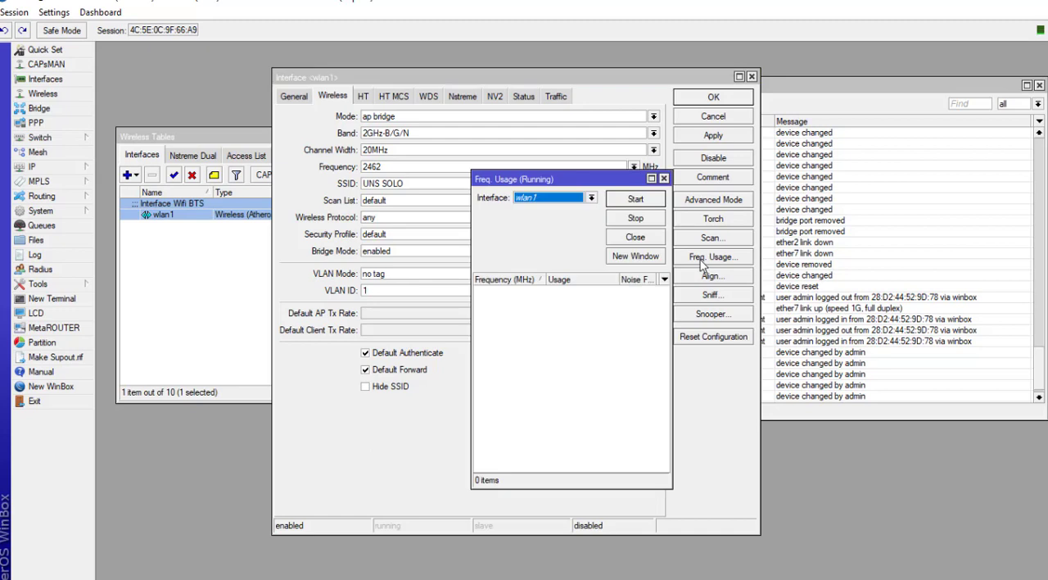
drag(473, 230, 242, 231)
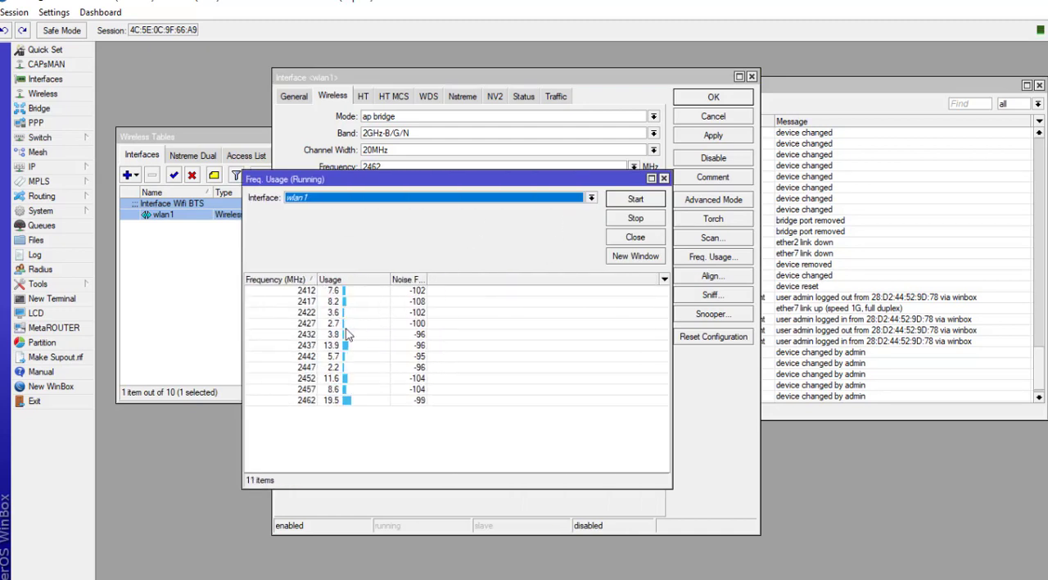
drag(316, 279, 335, 278)
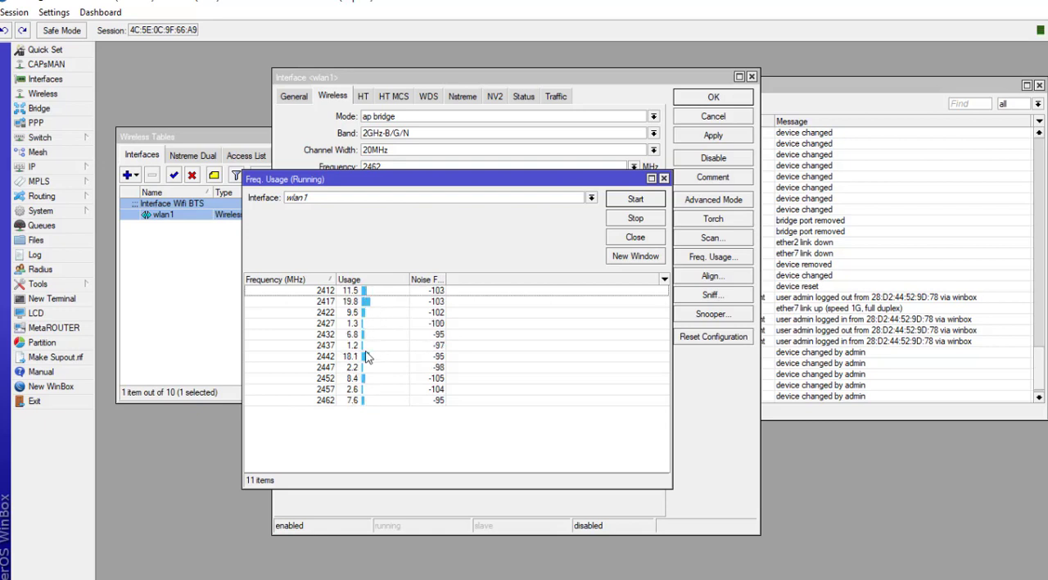
click(328, 351)
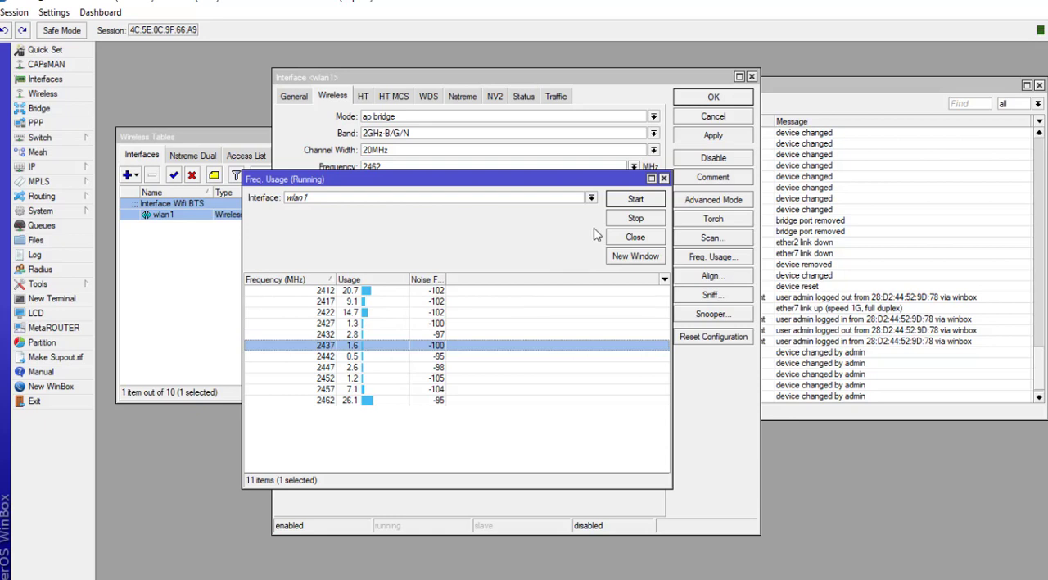
click(632, 222)
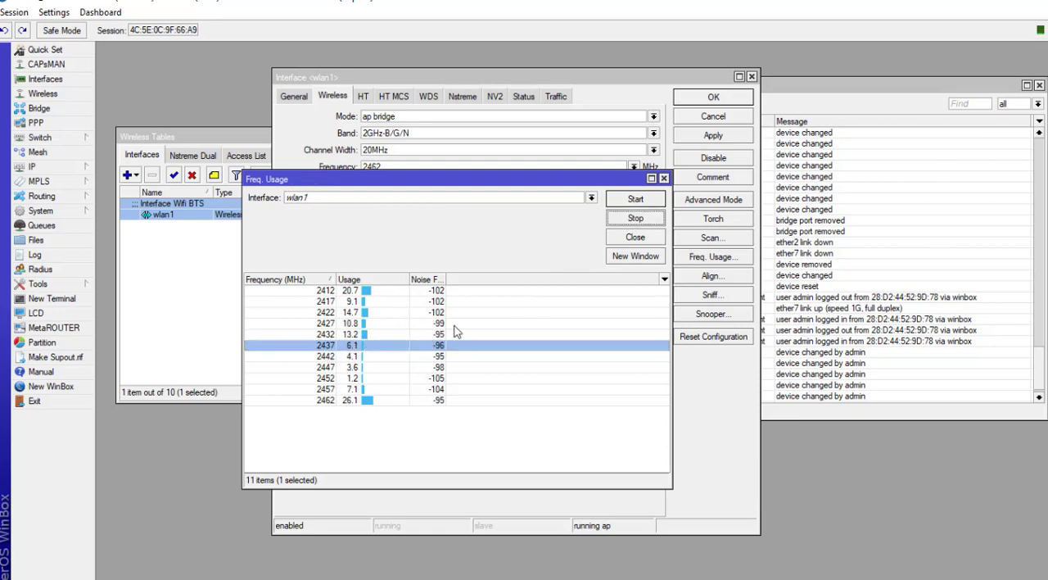
click(664, 179)
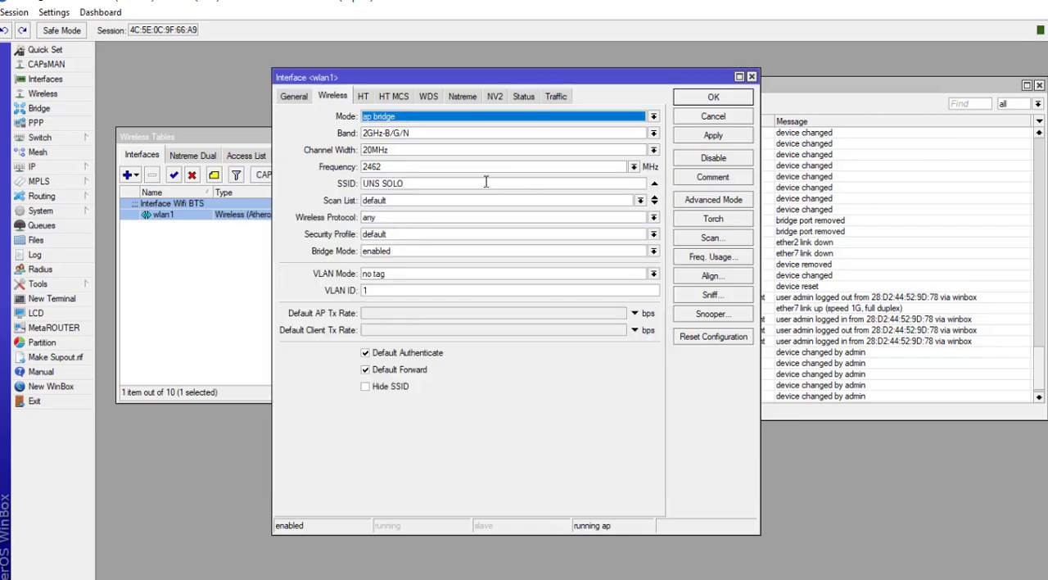
Step: Set wlan1's frequency to 2437 MHz and apply
click(632, 166)
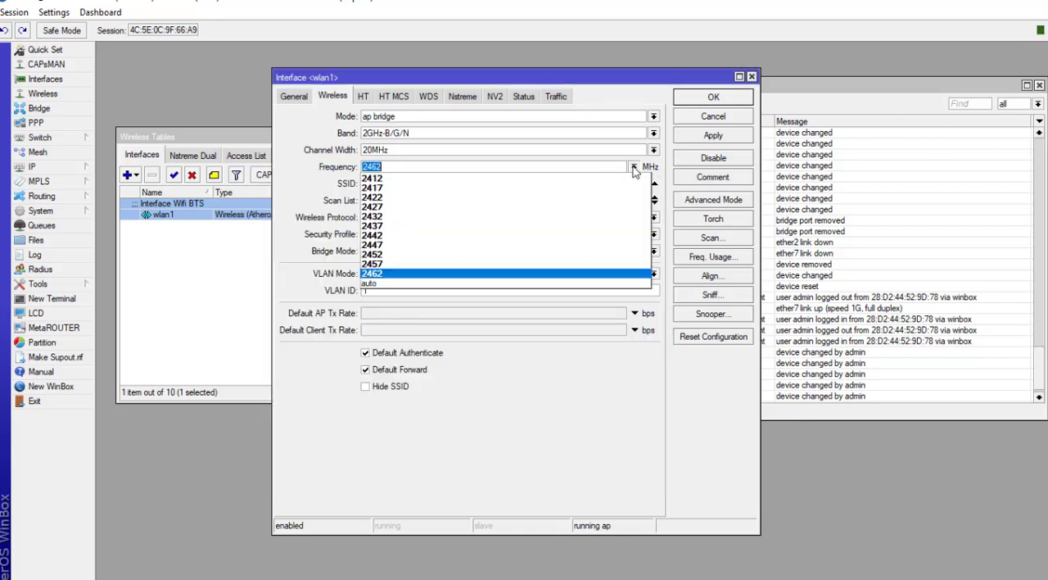
click(475, 225)
click(696, 139)
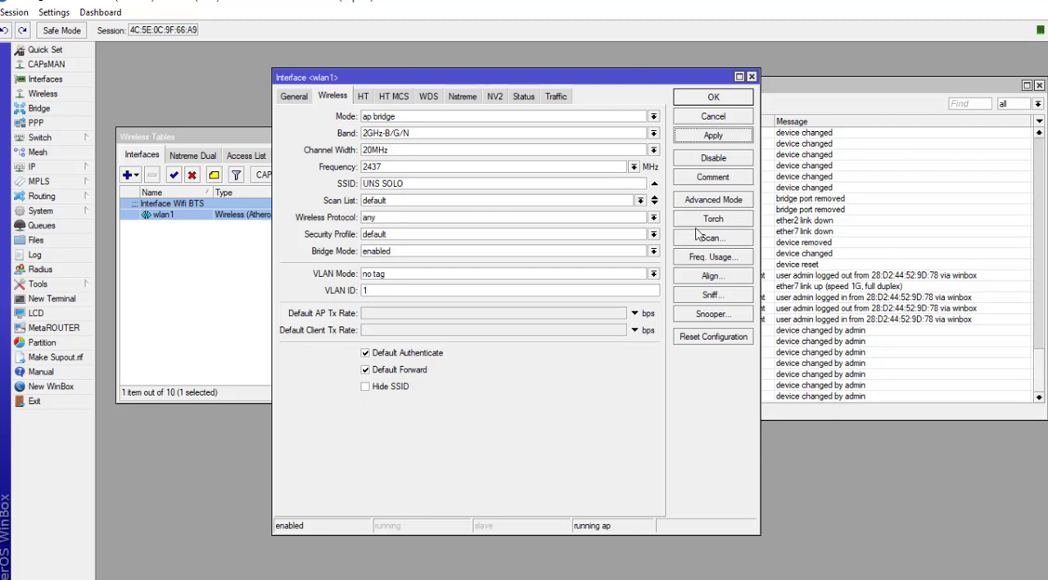
Step: Open the Alignment tool for wlan1, start it, move its window aside, then stop it
click(713, 275)
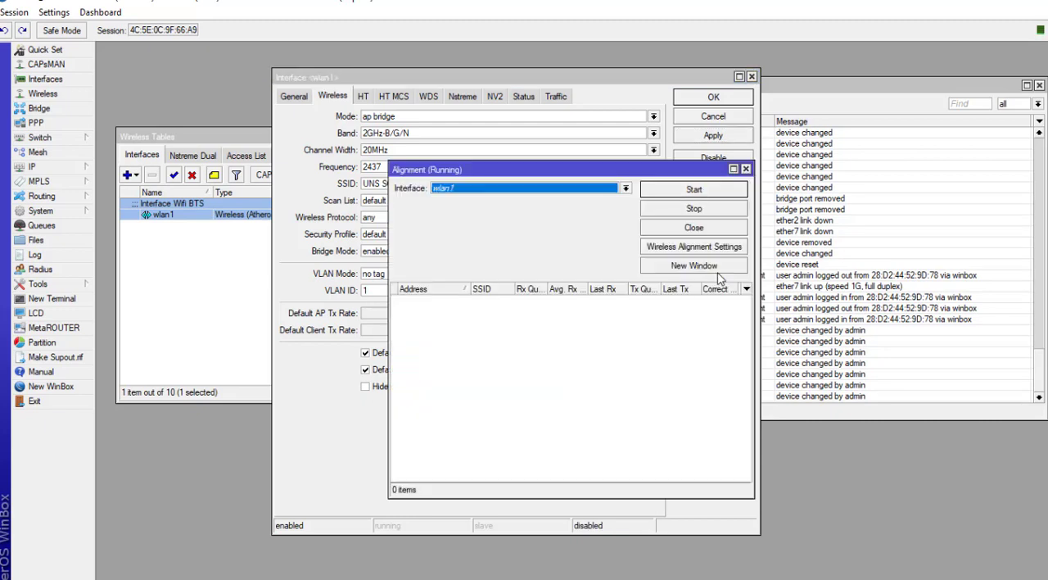
click(689, 193)
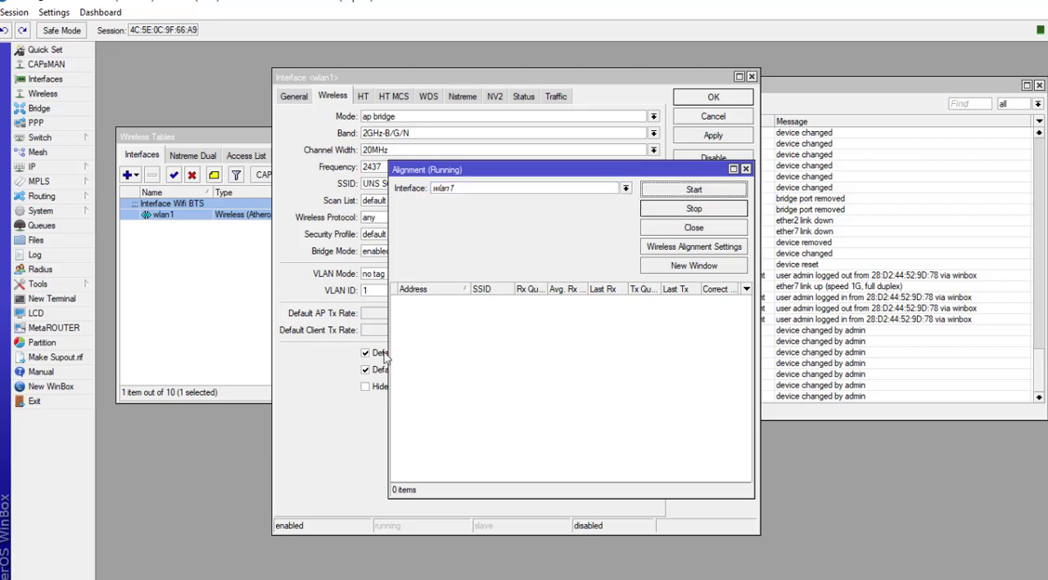
drag(382, 344, 460, 350)
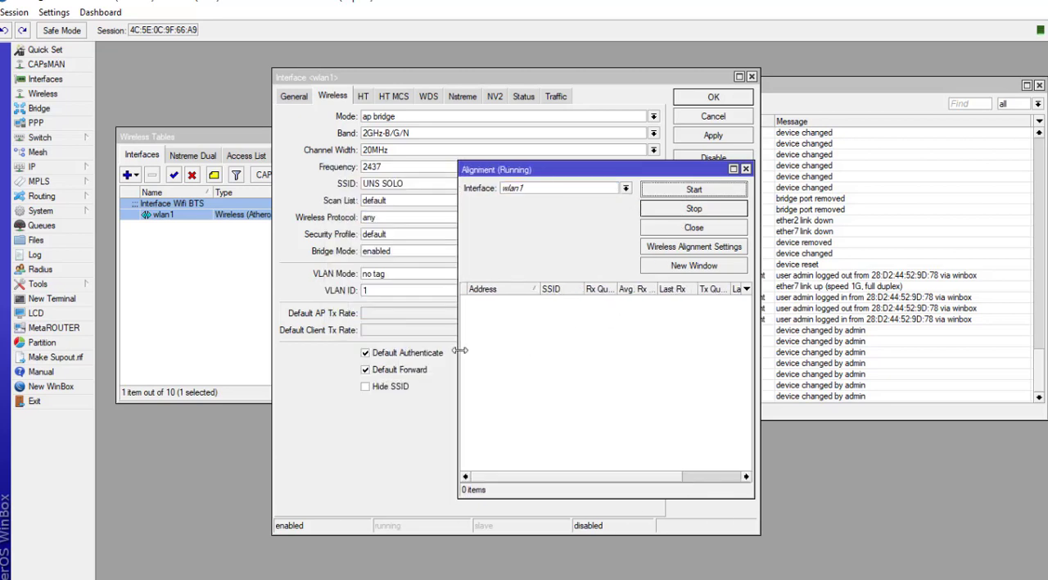
click(703, 213)
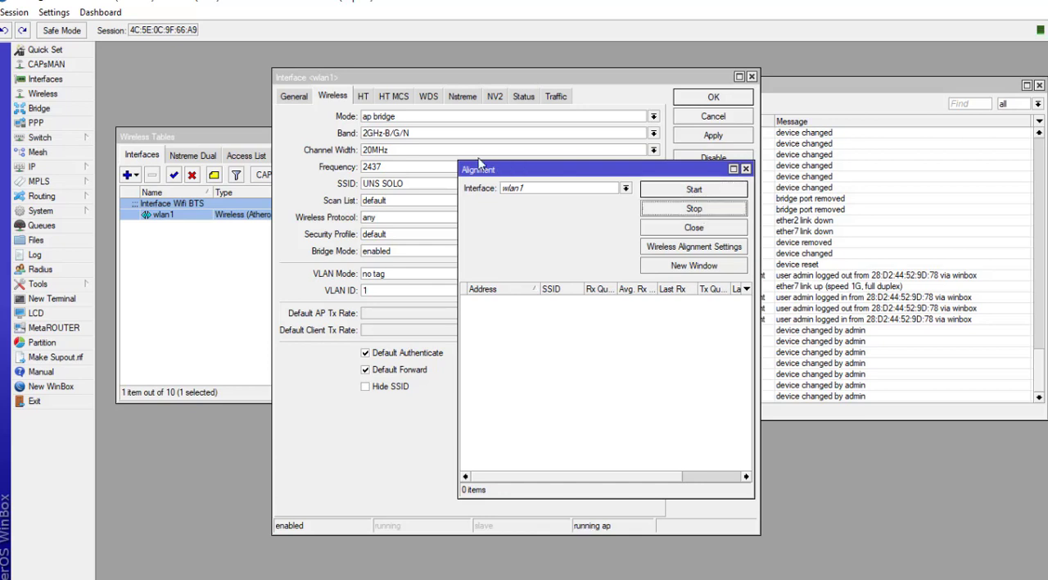
Step: Switch wlan1's wireless mode to alignment only, start alignment again and apply the change
click(404, 120)
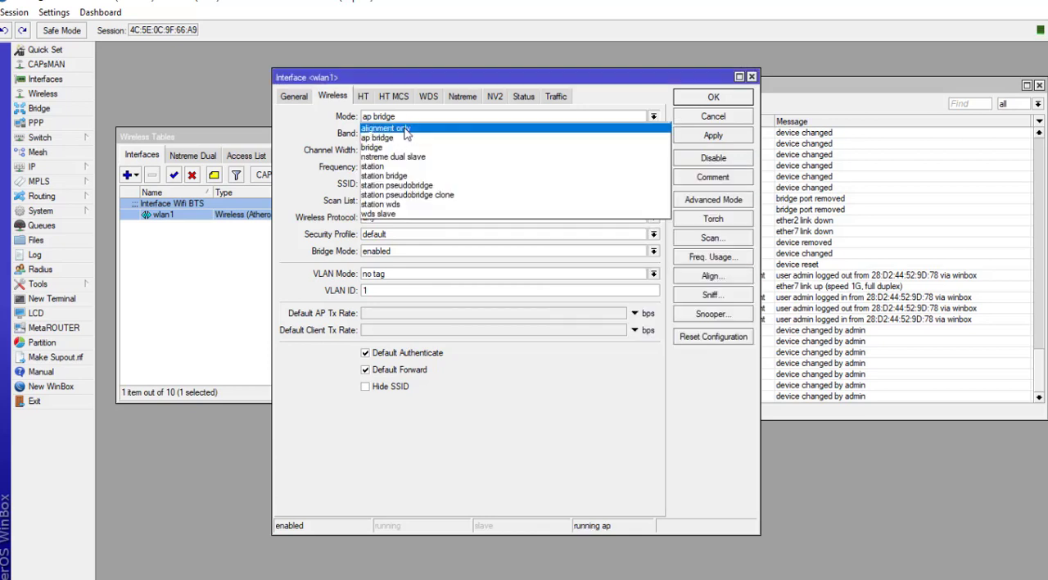
click(405, 128)
click(704, 276)
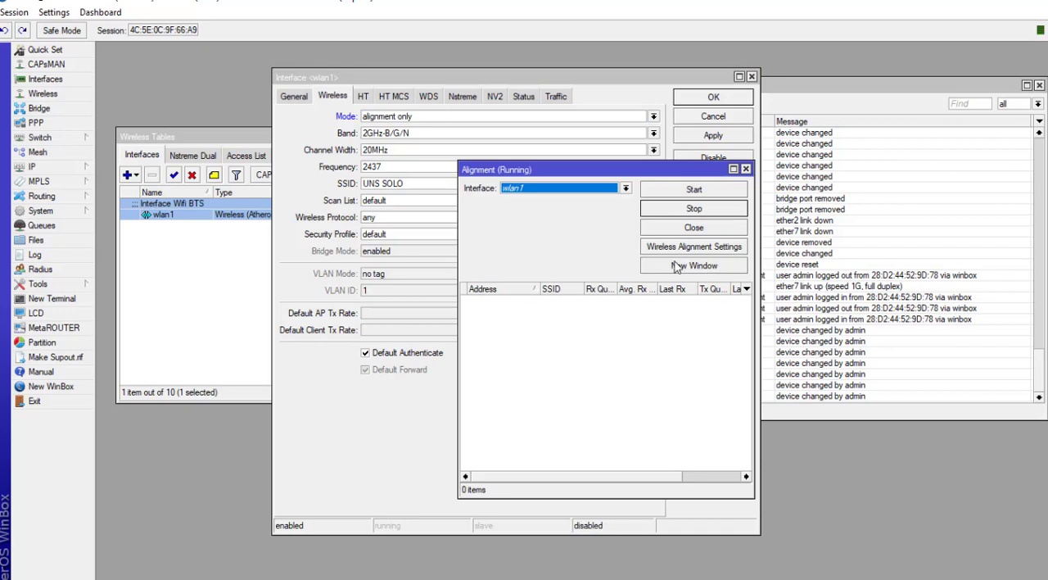
click(693, 192)
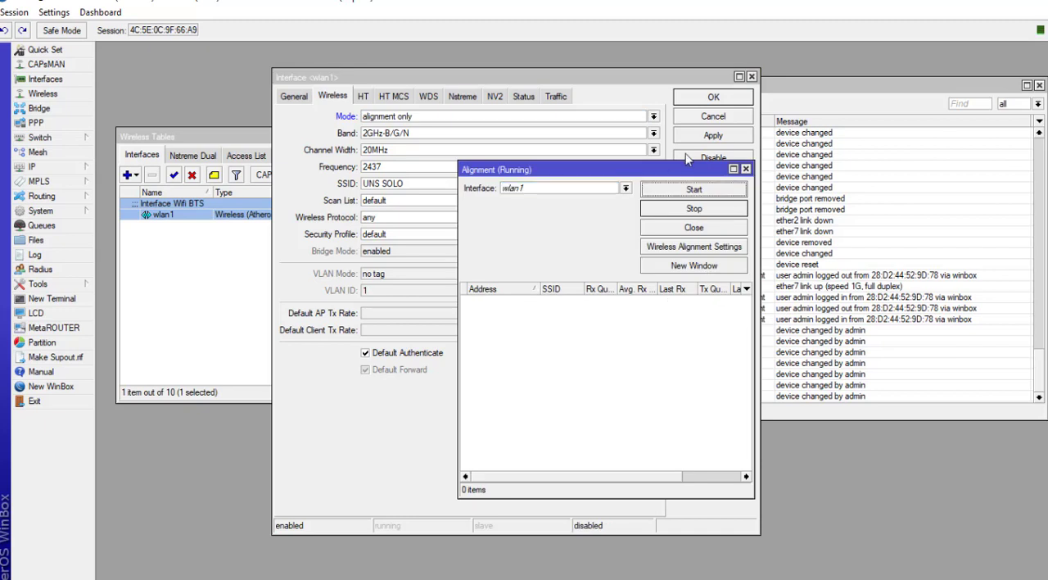
click(707, 138)
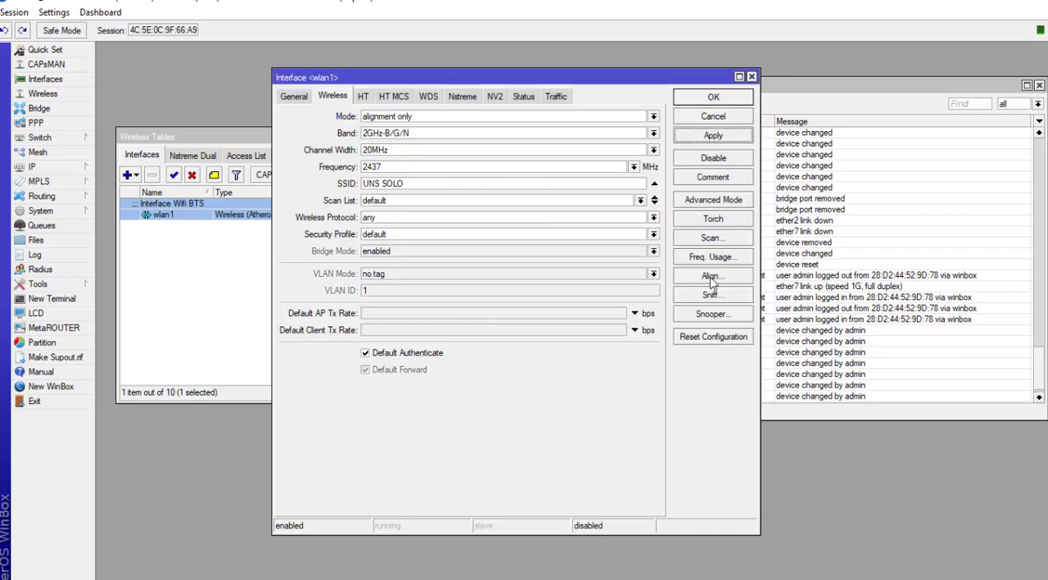
Step: Reopen and start the Alignment tool, view its Wireless Alignment Settings, then close both windows
click(710, 278)
click(695, 193)
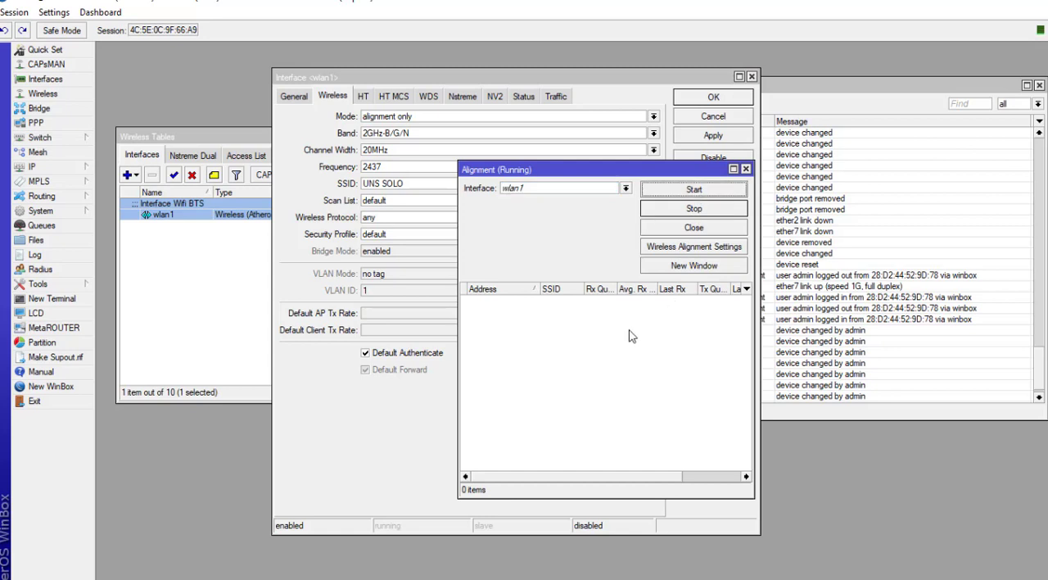
click(694, 249)
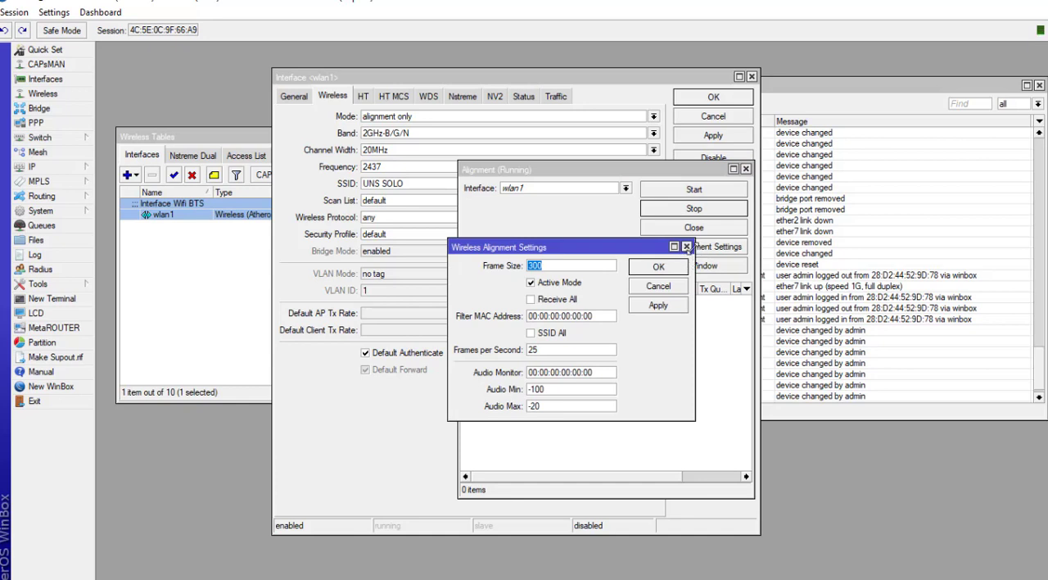
click(686, 248)
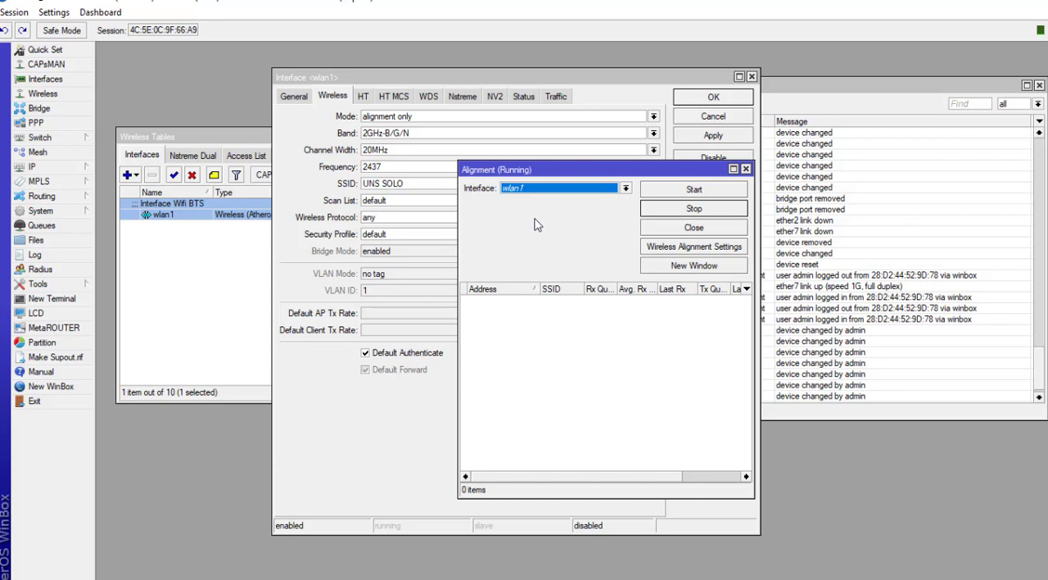
click(745, 169)
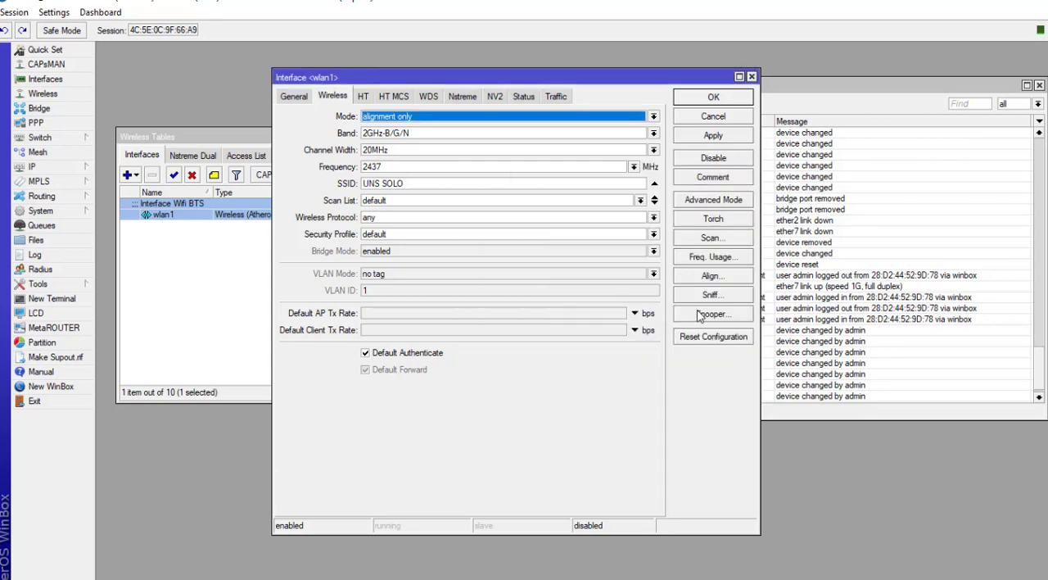
Step: Set wlan1's wireless mode back to ap bridge and apply
click(631, 119)
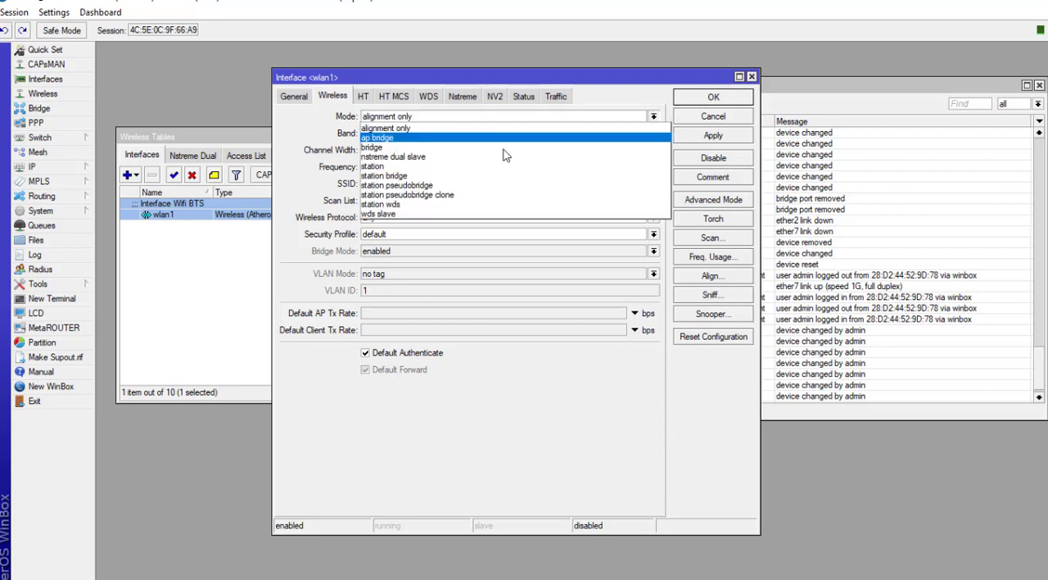
click(393, 139)
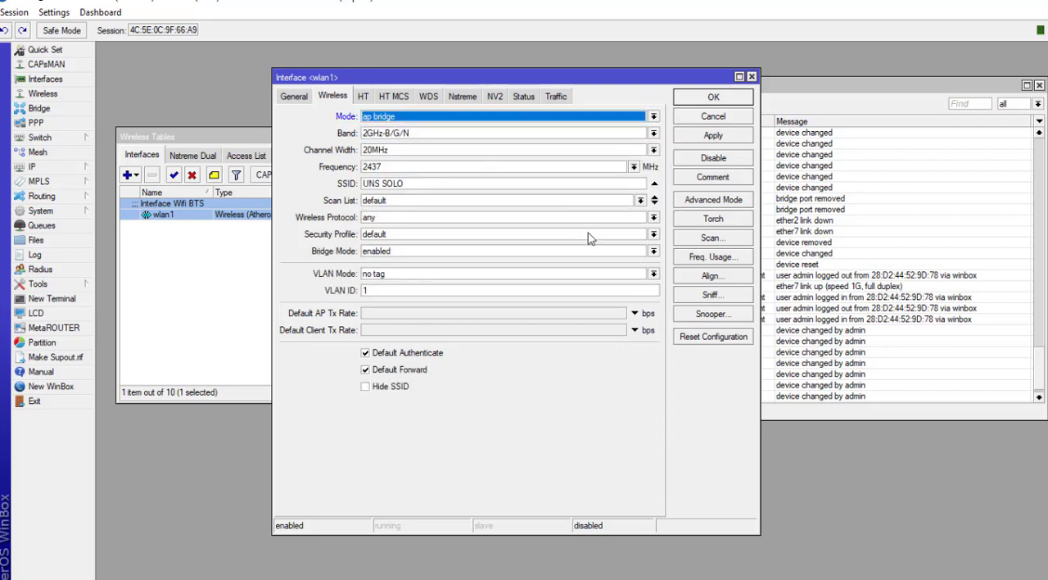
click(710, 135)
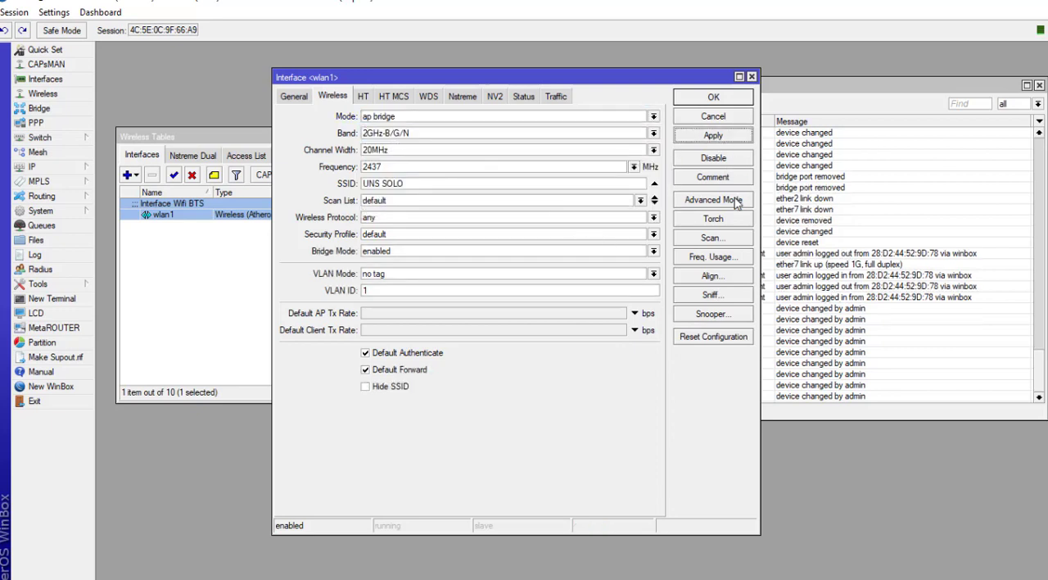
Step: Open the Wireless Sniffer on wlan1, start capturing, then close it
click(711, 295)
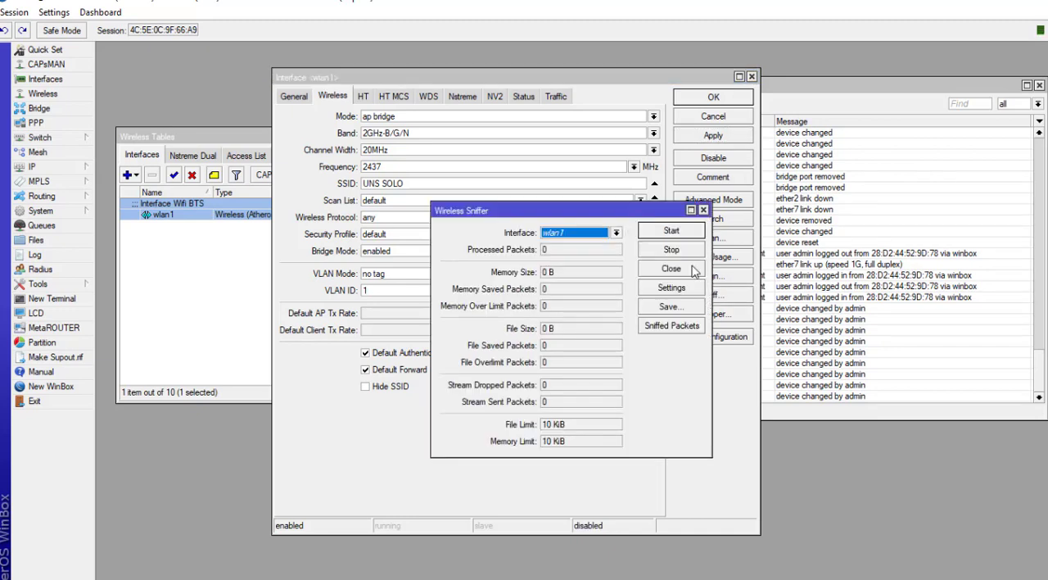
click(671, 230)
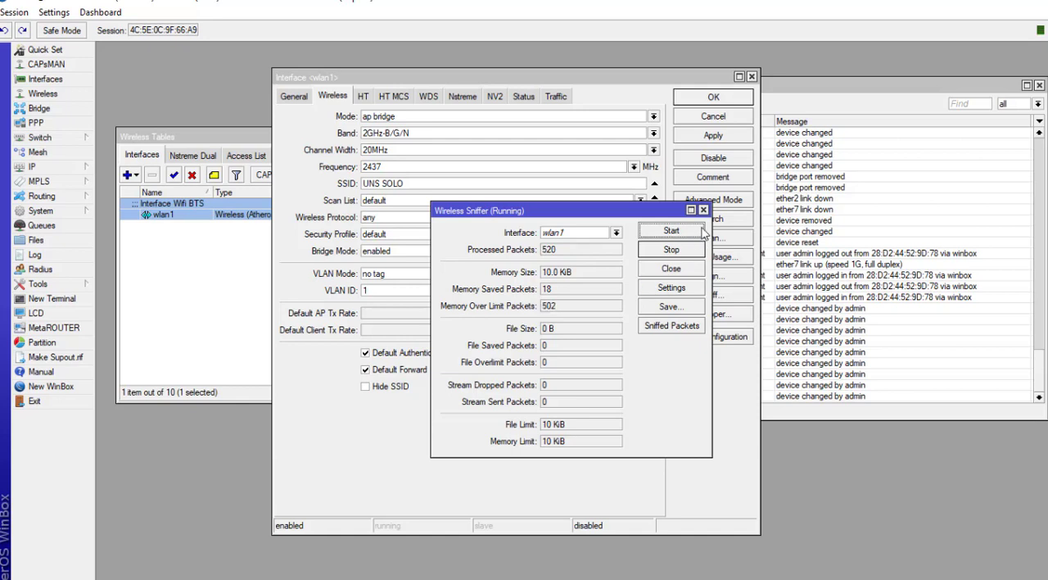
click(702, 210)
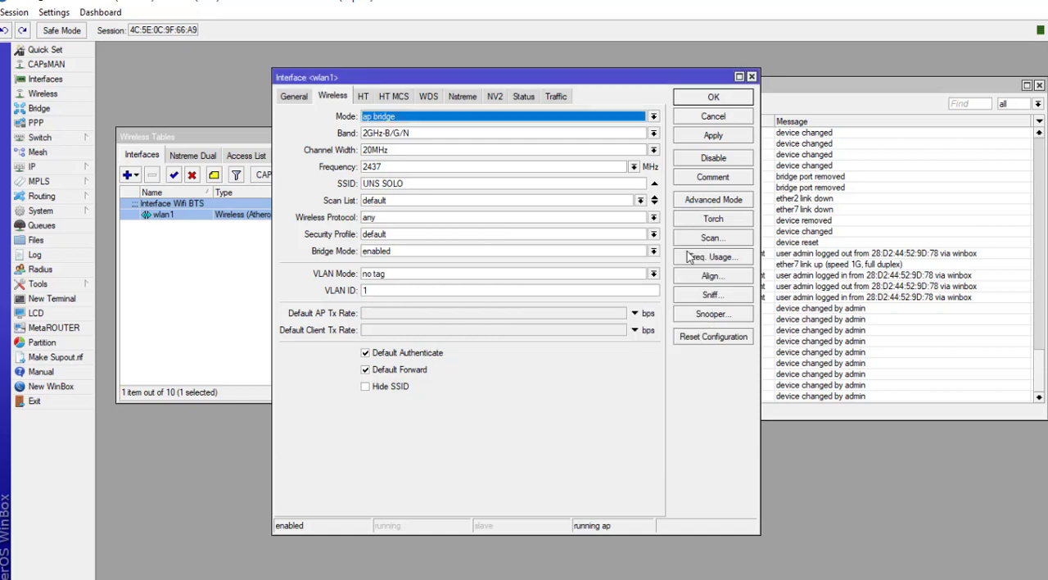
Step: Open the Wireless Snooper on wlan1, move, enlarge and maximize its window, then close it
click(701, 317)
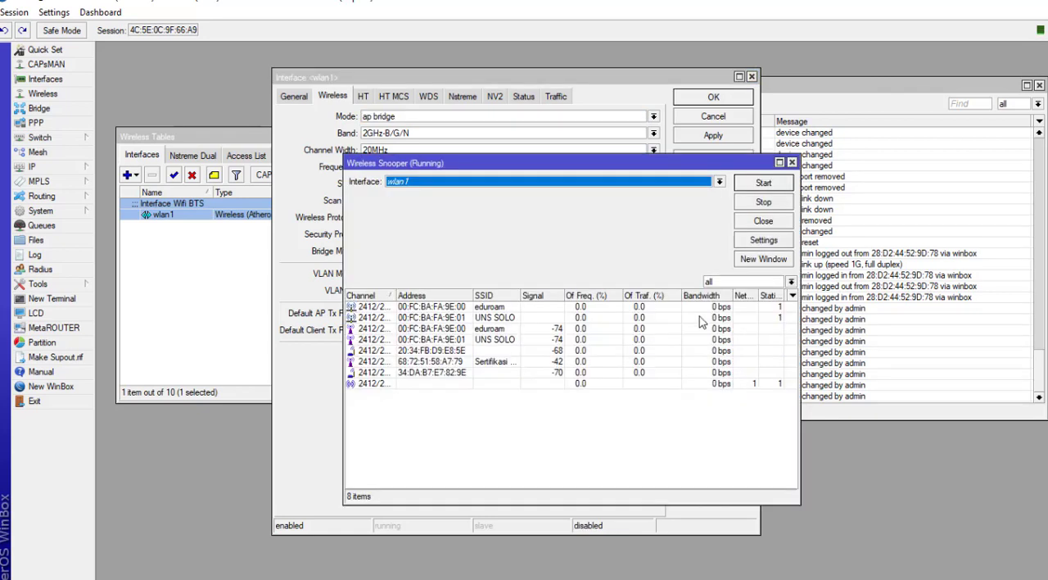
drag(590, 166, 392, 51)
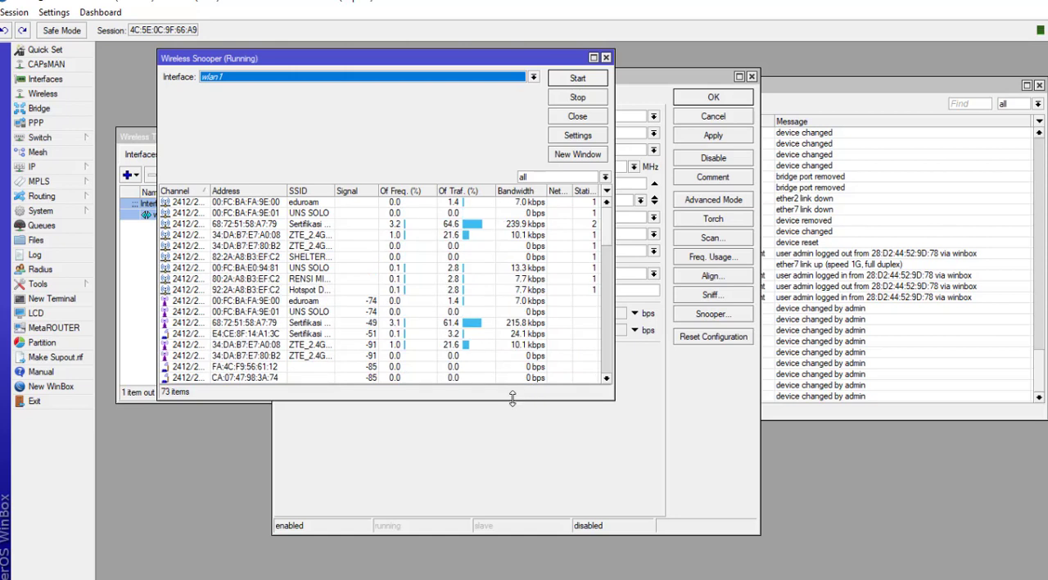
drag(510, 413, 511, 571)
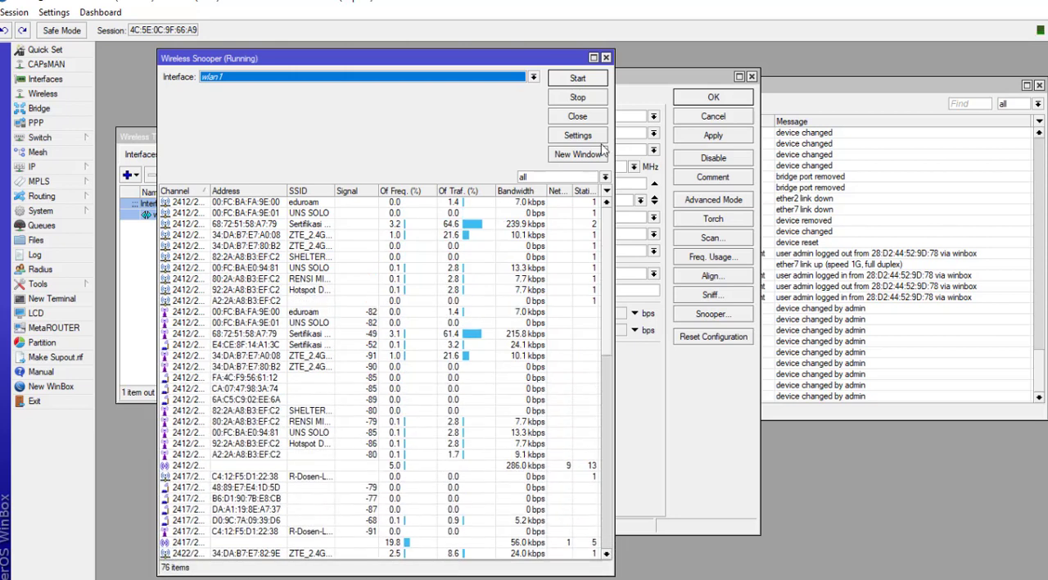
double_click(551, 58)
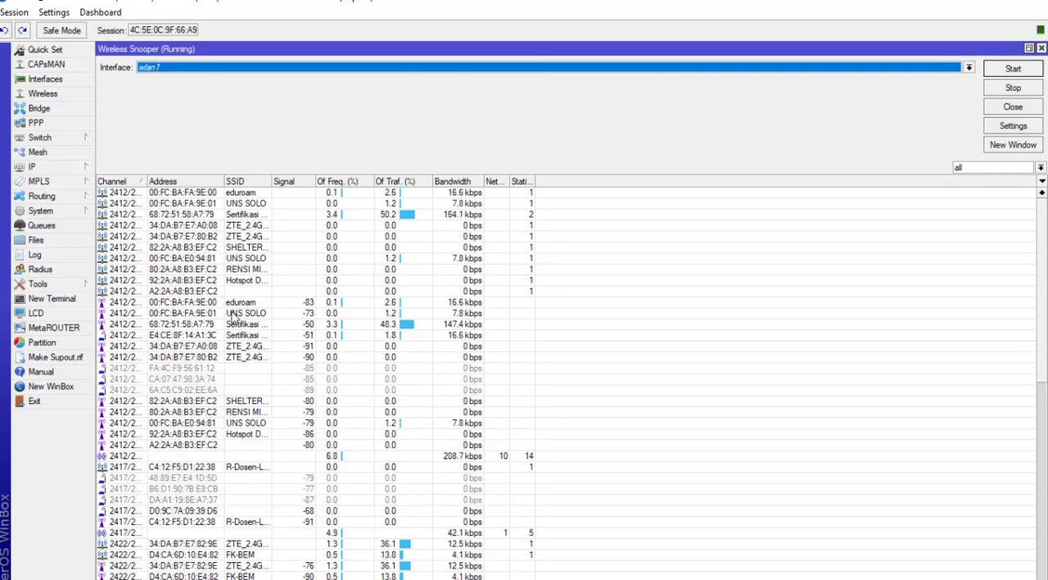
click(1040, 49)
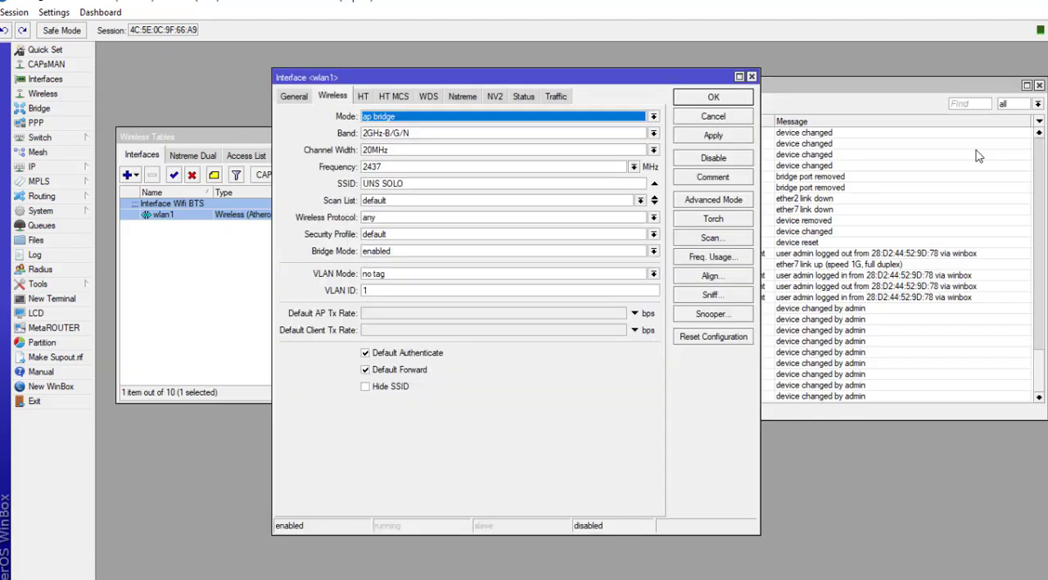
Step: Run Freq. Usage on wlan1 twice to compare channel usage, closing it each time
click(706, 258)
click(635, 199)
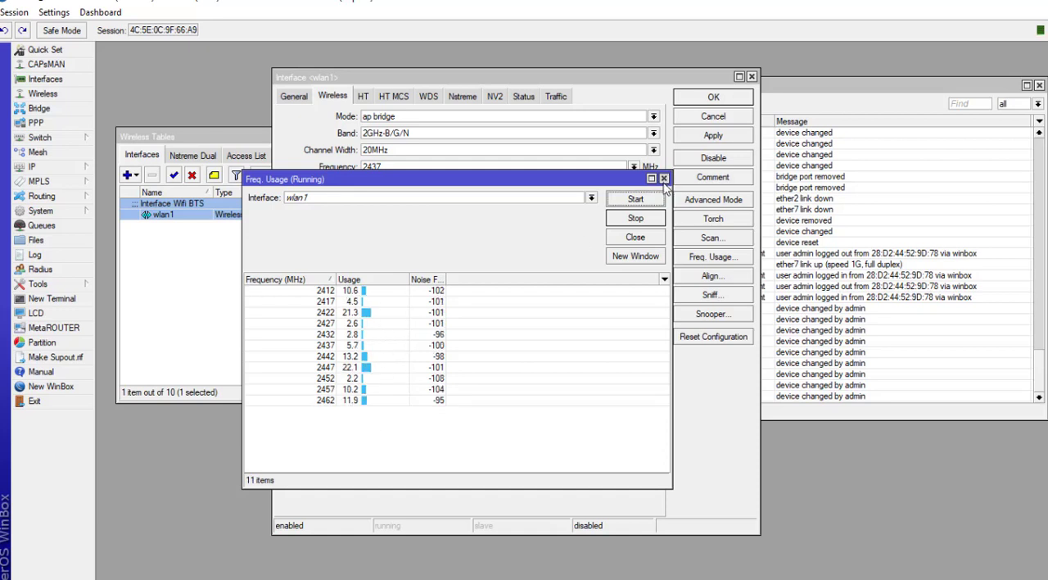
click(664, 179)
click(711, 259)
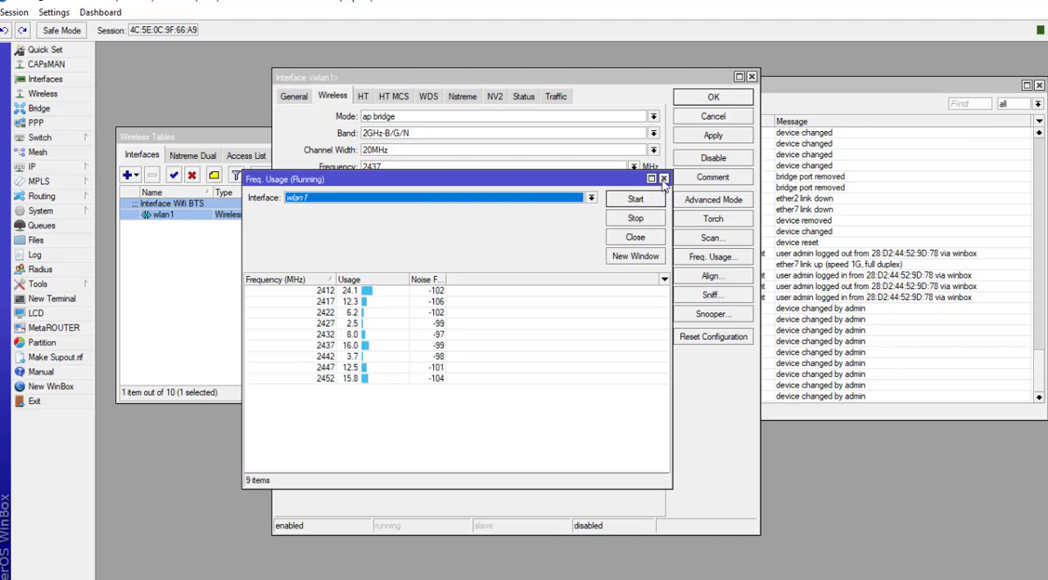
click(664, 178)
Step: Open the maximized Wireless Snooper, start it, scroll the list and open one station's details before closing them
click(704, 314)
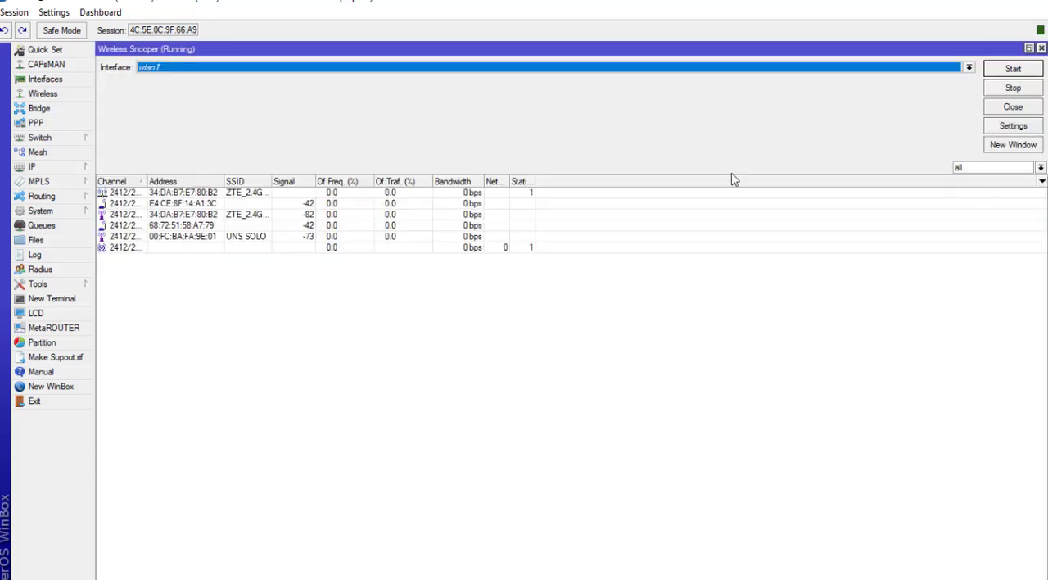
click(1005, 70)
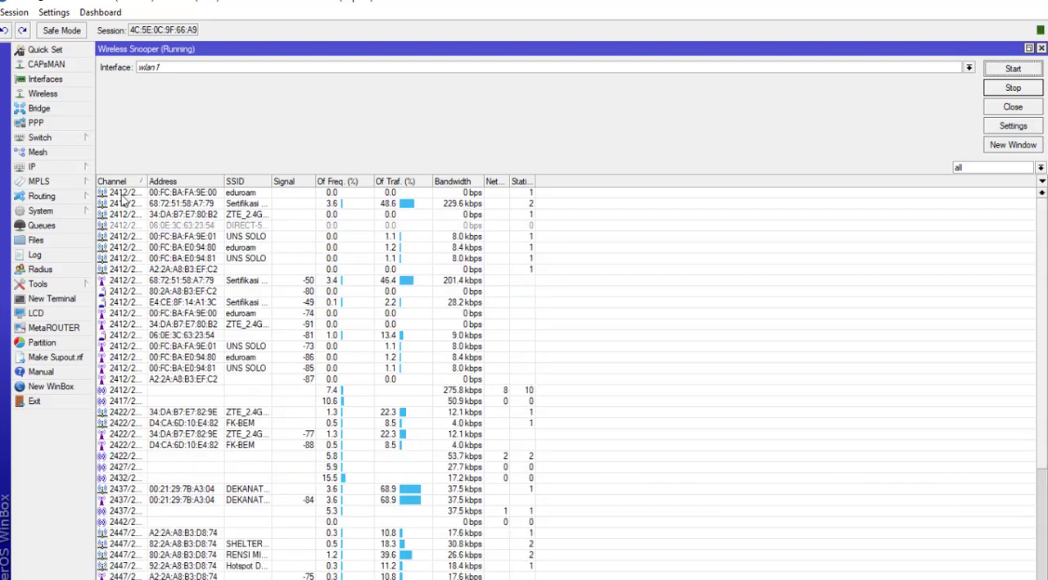
click(234, 194)
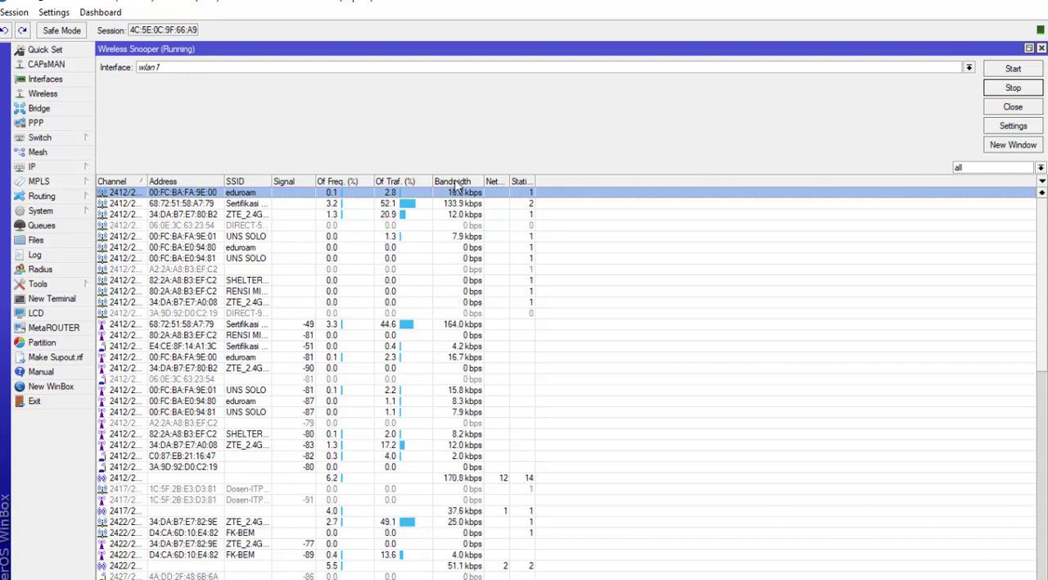
scroll(409, 401, down, 5)
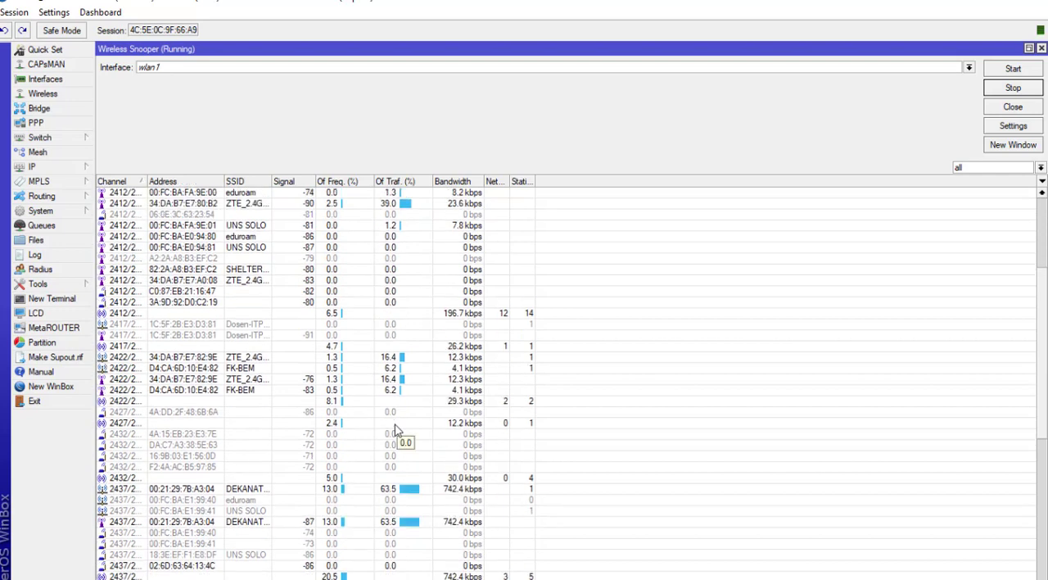
scroll(343, 455, down, 2)
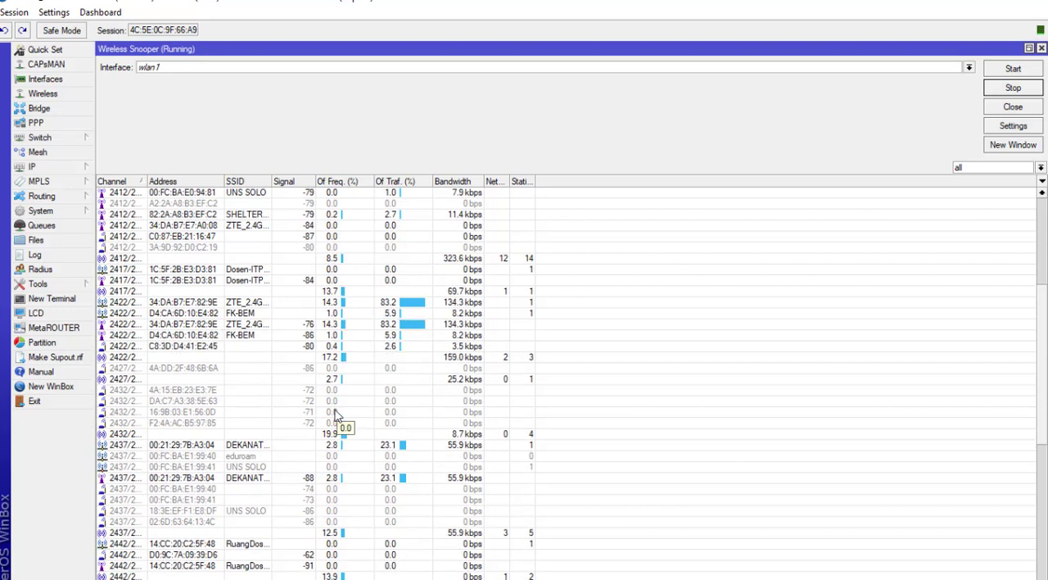
double_click(198, 402)
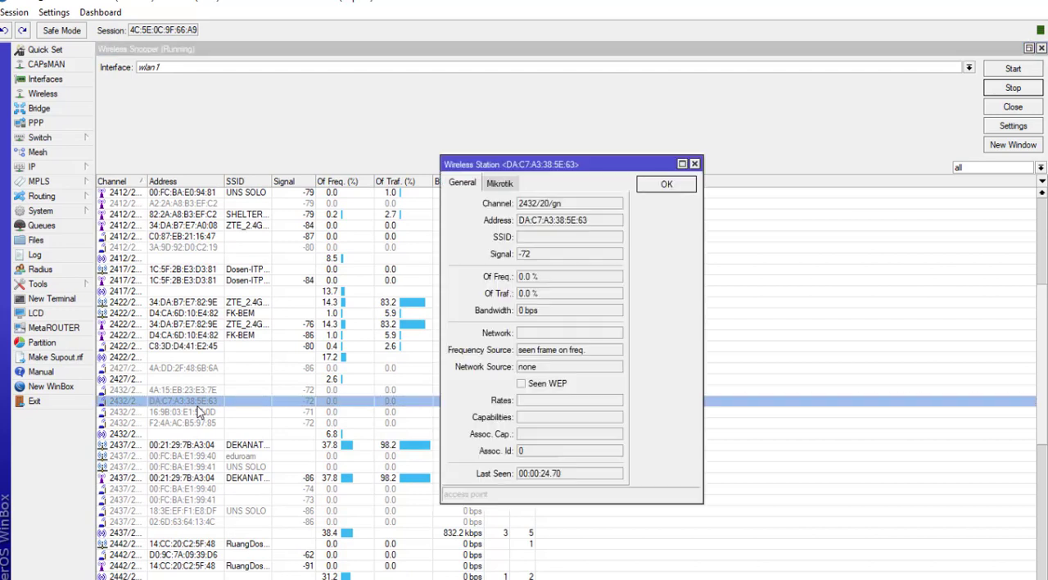
click(687, 189)
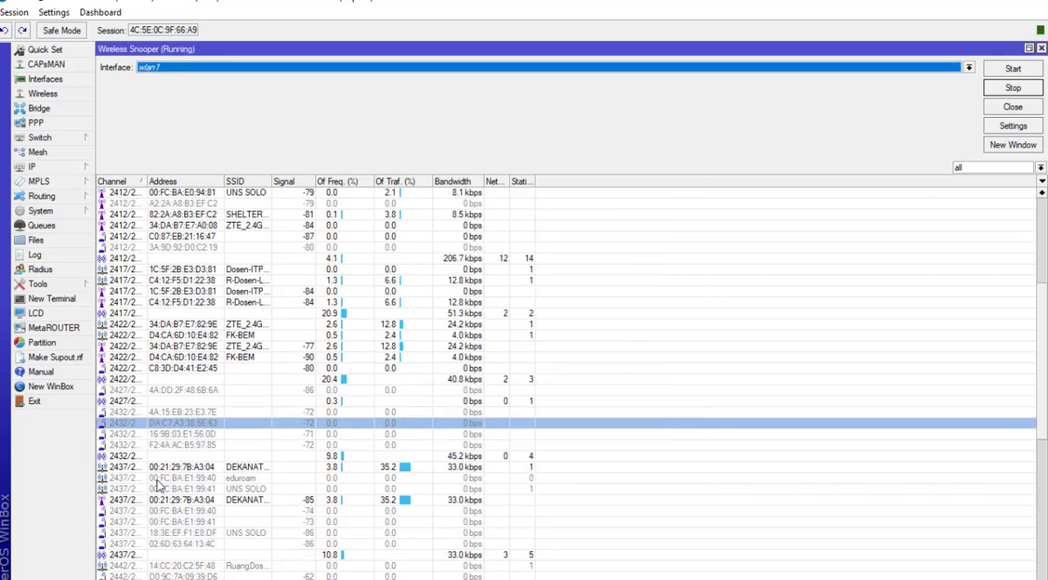
Step: Scroll through the snooper's station list and widen the Channel column to read full channel values
scroll(172, 447, down, 2)
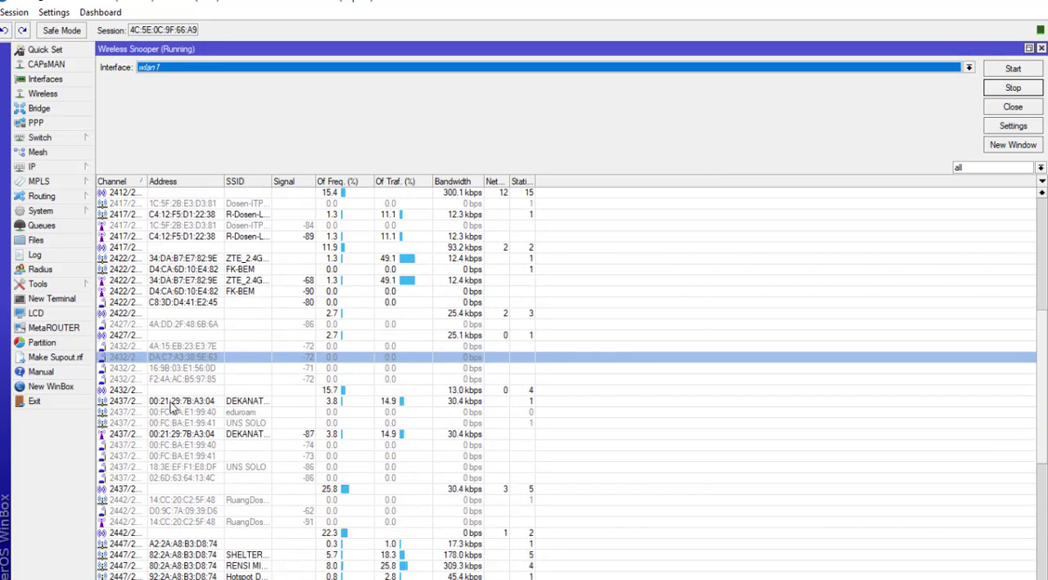
click(179, 401)
scroll(176, 465, down, 1)
scroll(176, 458, down, 3)
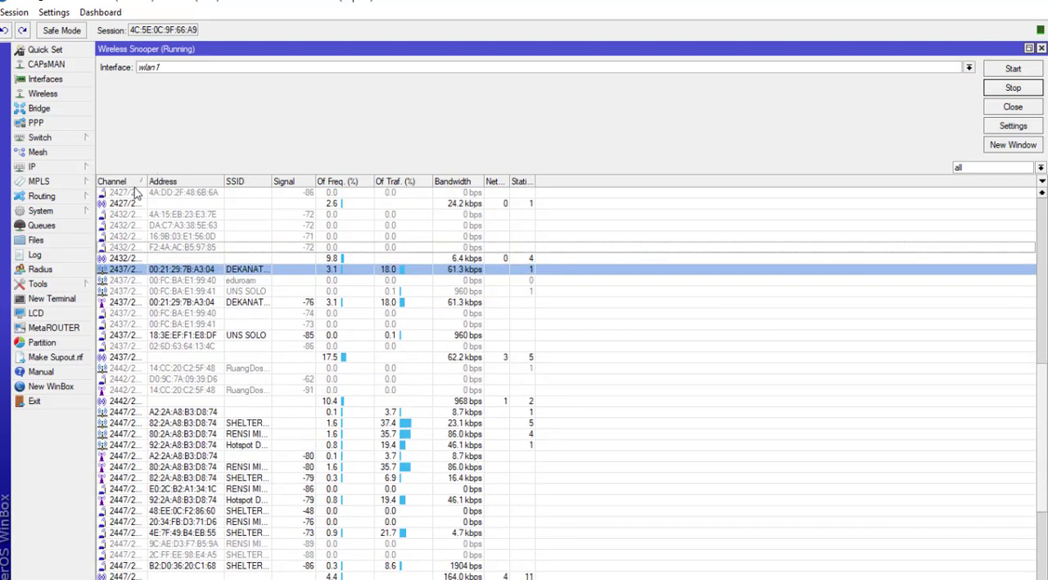
drag(144, 179, 331, 181)
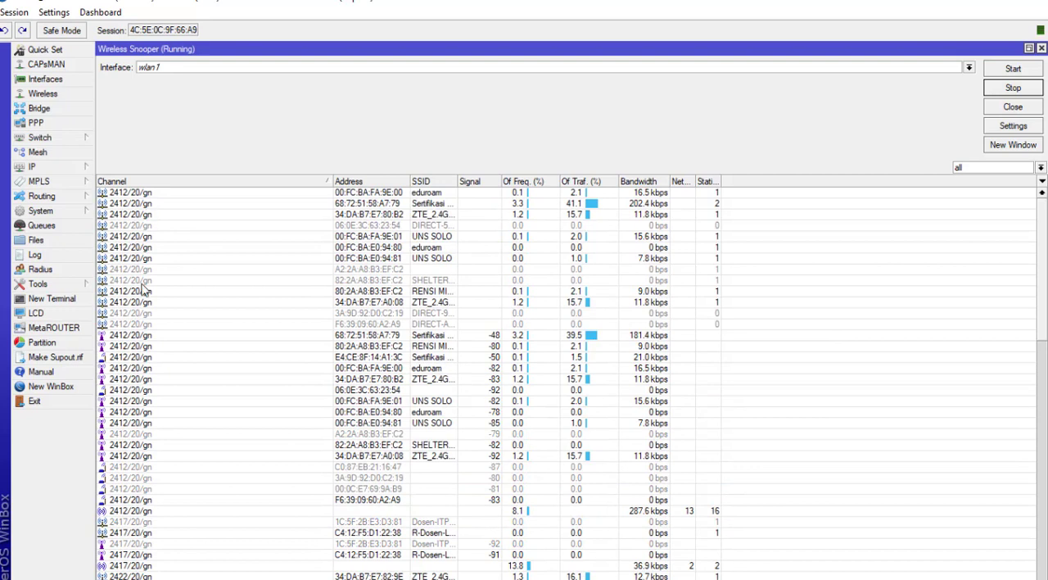
Step: Scroll further through the snooper's station list to review the remaining channels, then close the snooper
scroll(138, 552, down, 5)
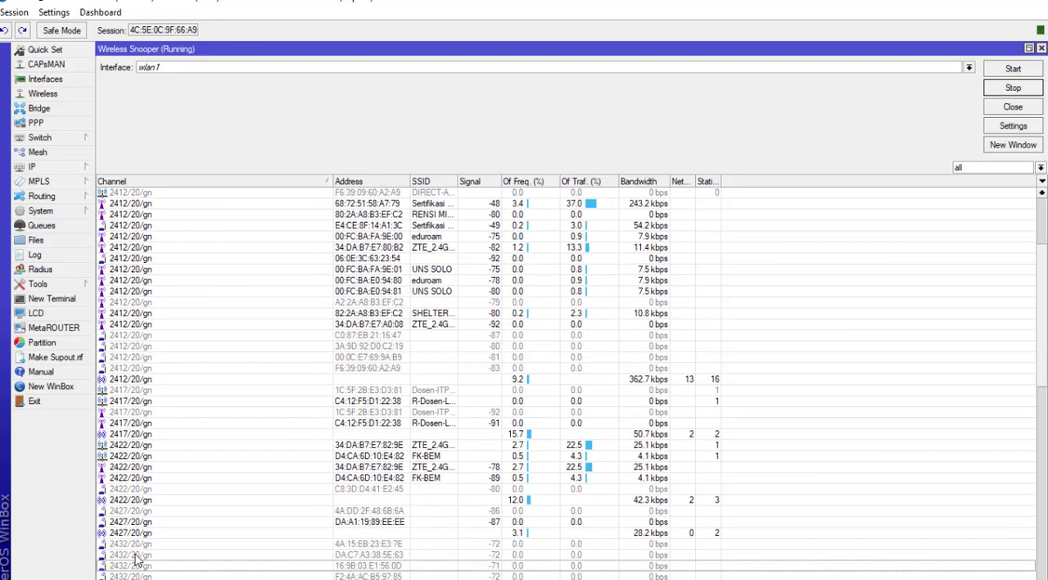
scroll(141, 563, down, 3)
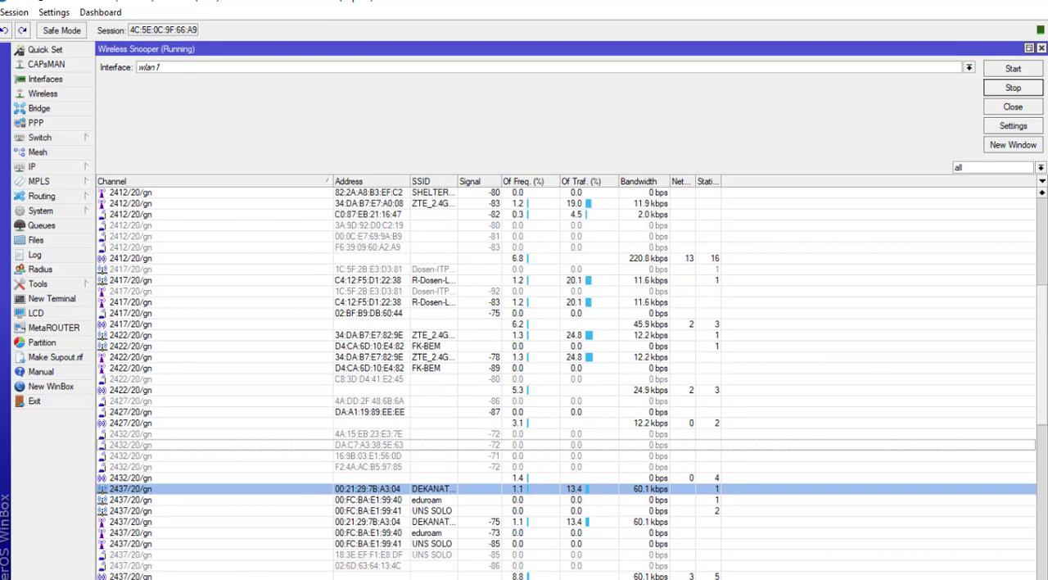
click(1041, 49)
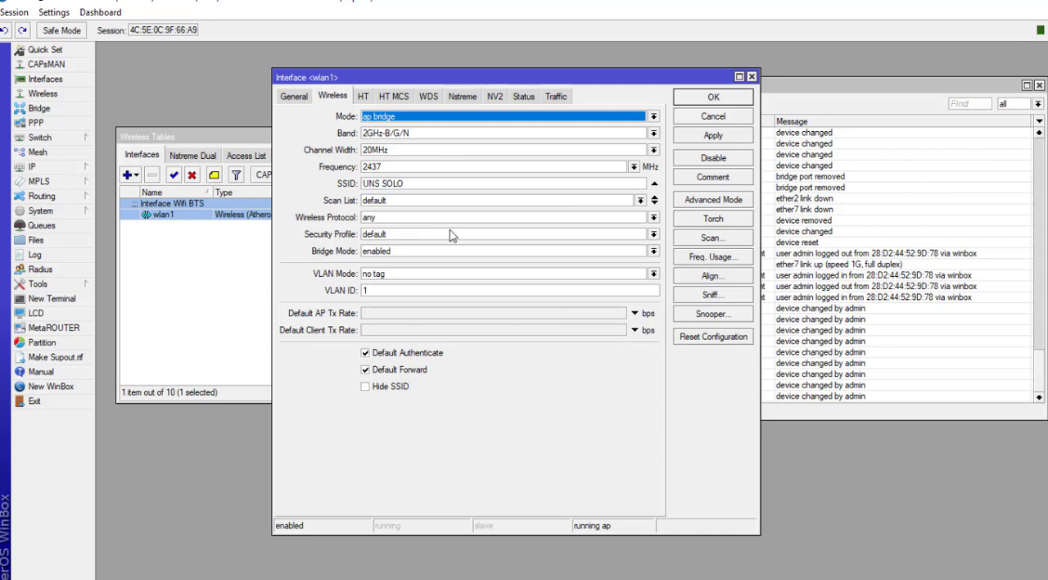
Step: Reset wlan1's wireless configuration to its defaults and close the interface settings dialog
click(692, 337)
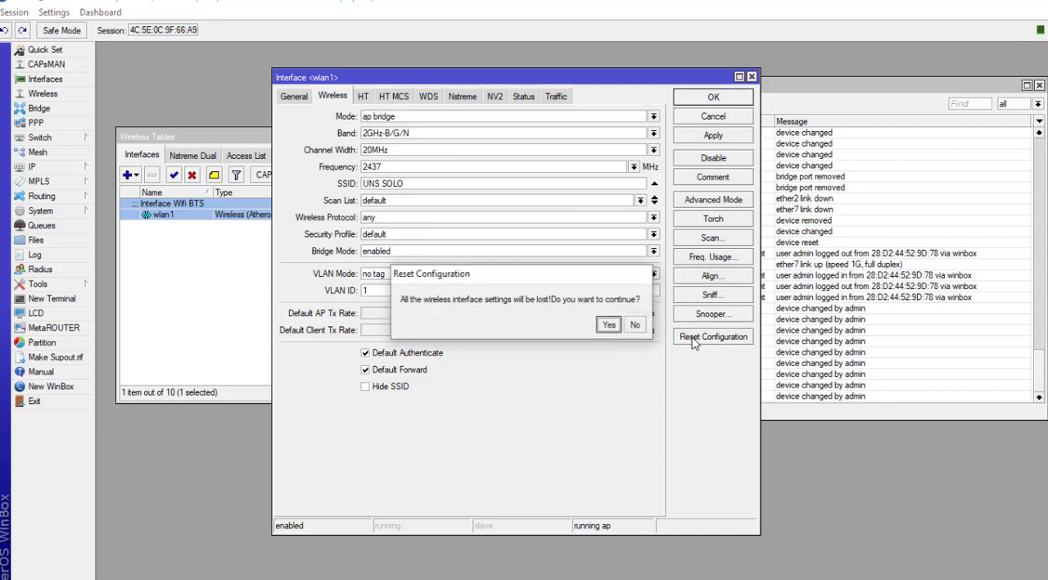
click(610, 325)
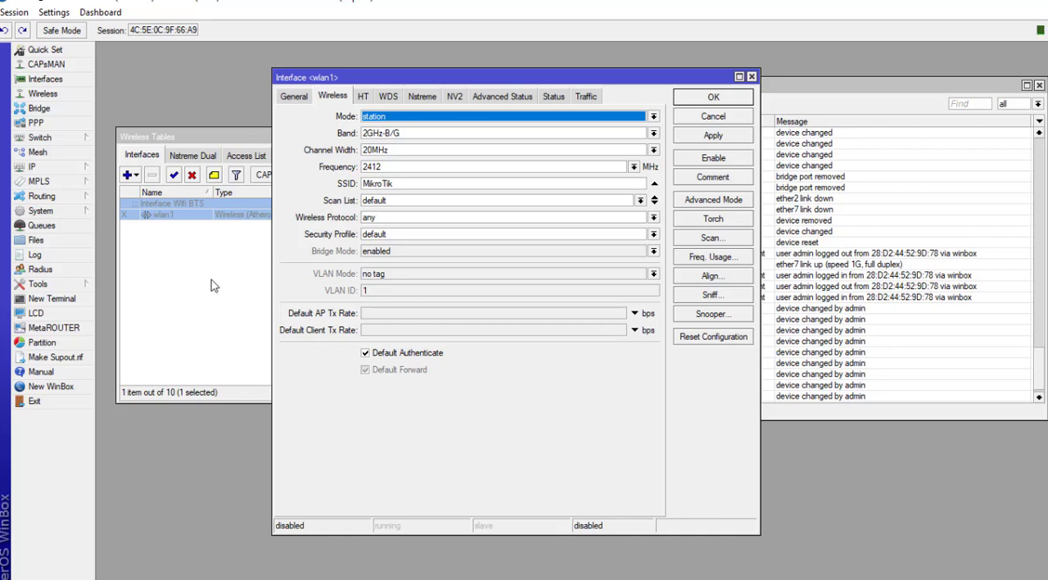
click(233, 279)
double_click(173, 214)
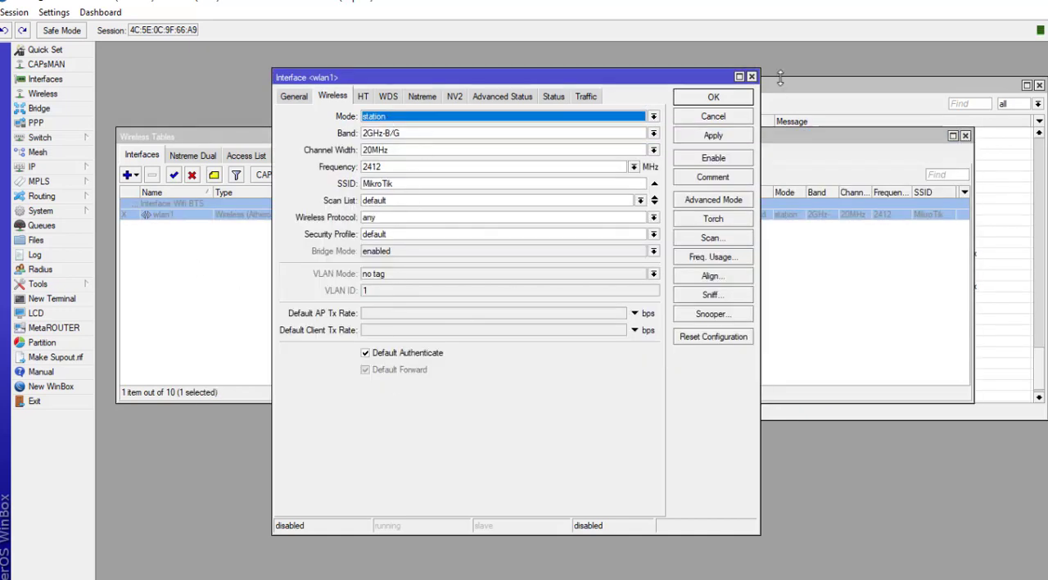
click(751, 77)
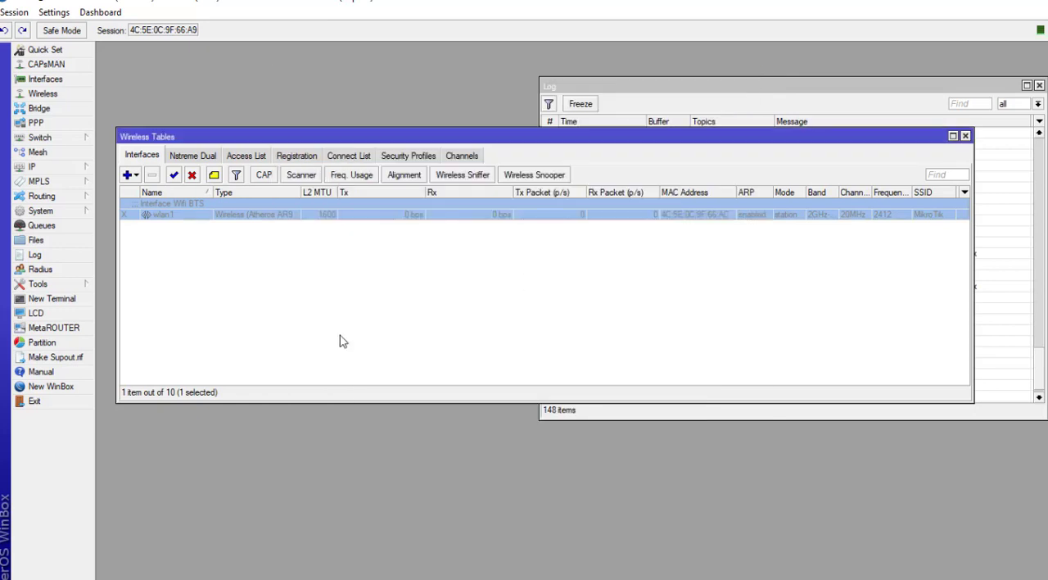
click(236, 358)
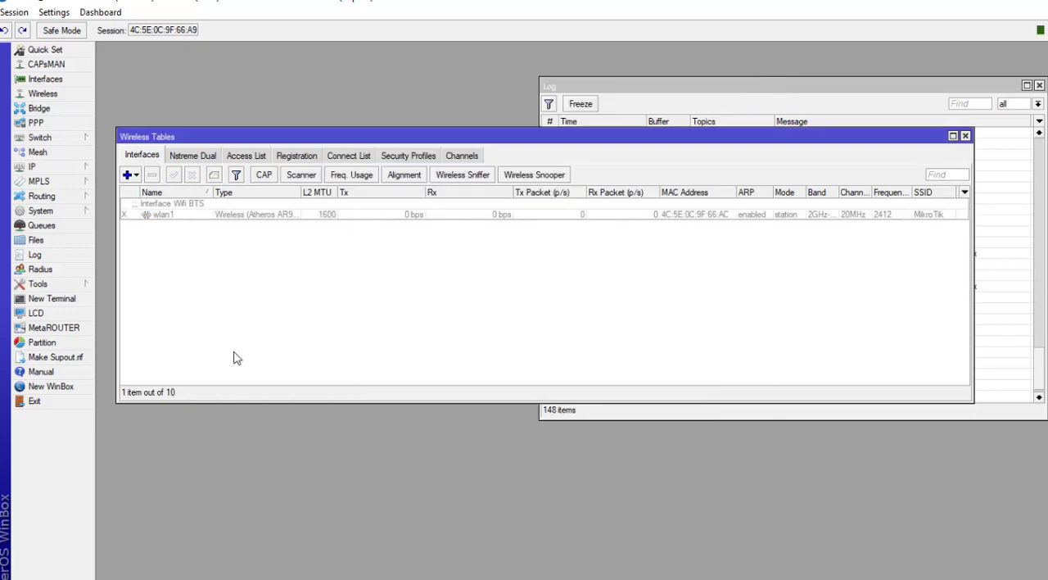